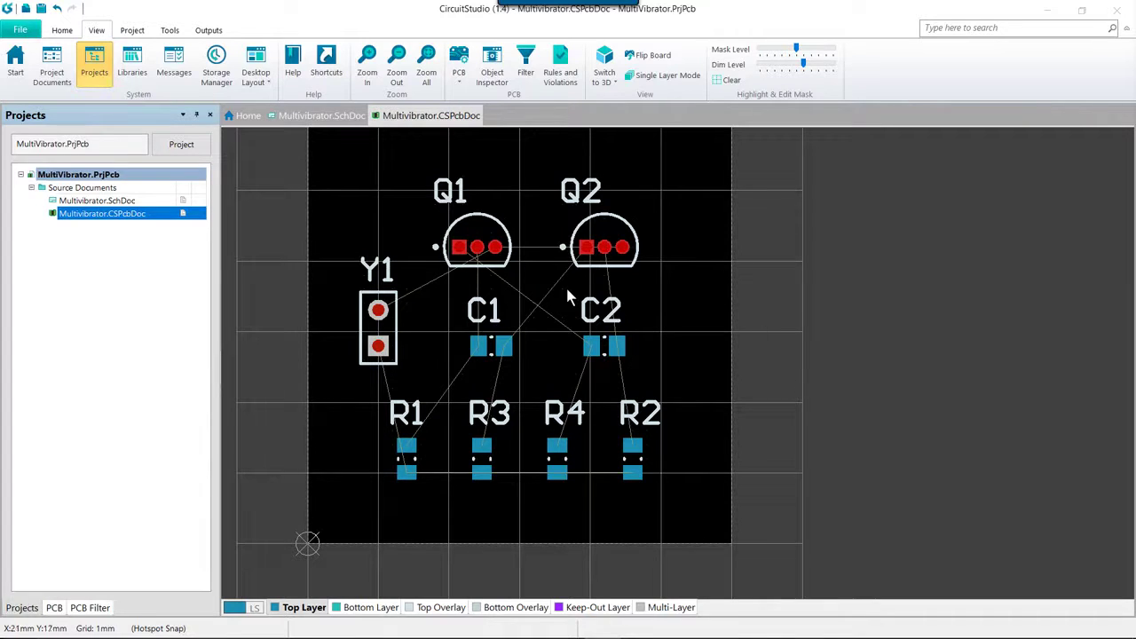
In System Preferences, set PCB Editor Interactive Routing's Current Mode to Stop At First Obstacle.
left_click(21, 32)
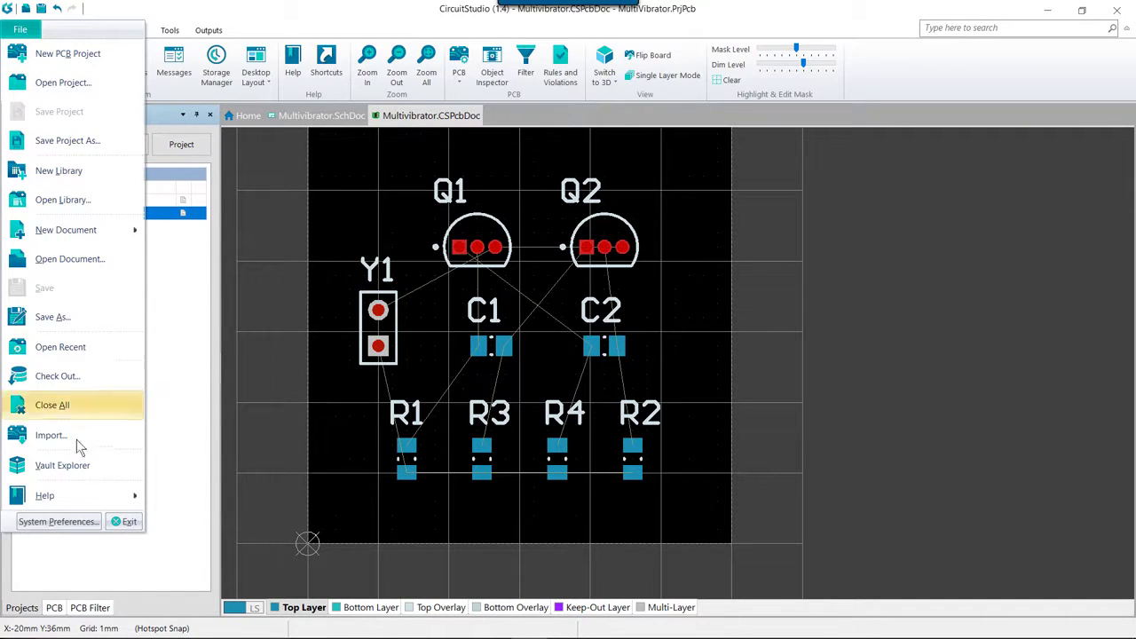
left_click(58, 522)
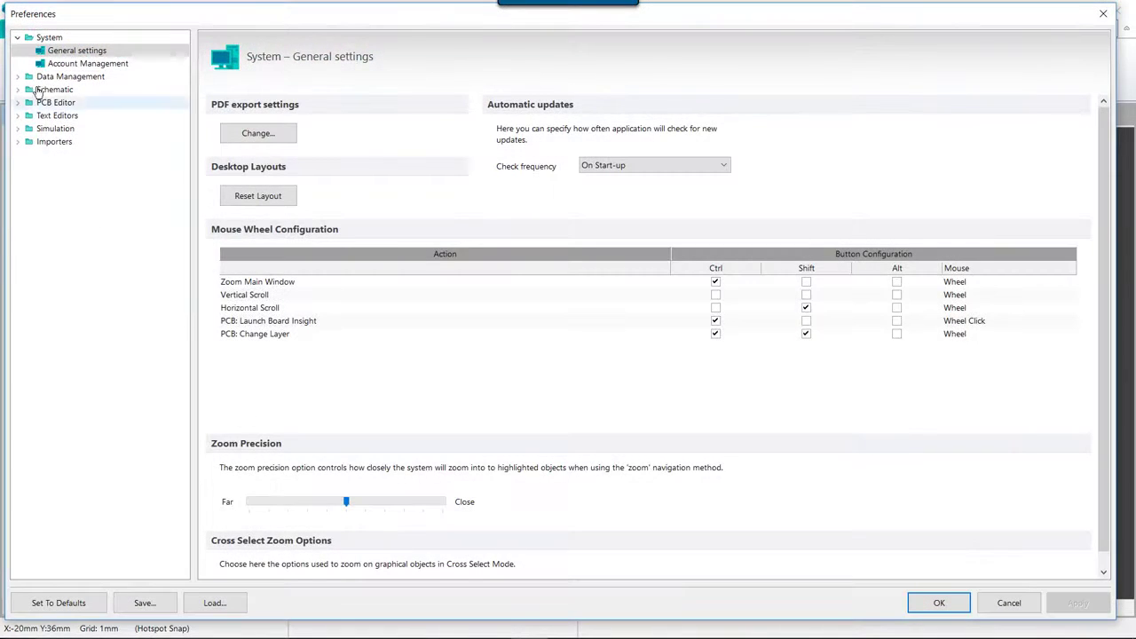
left_click(19, 103)
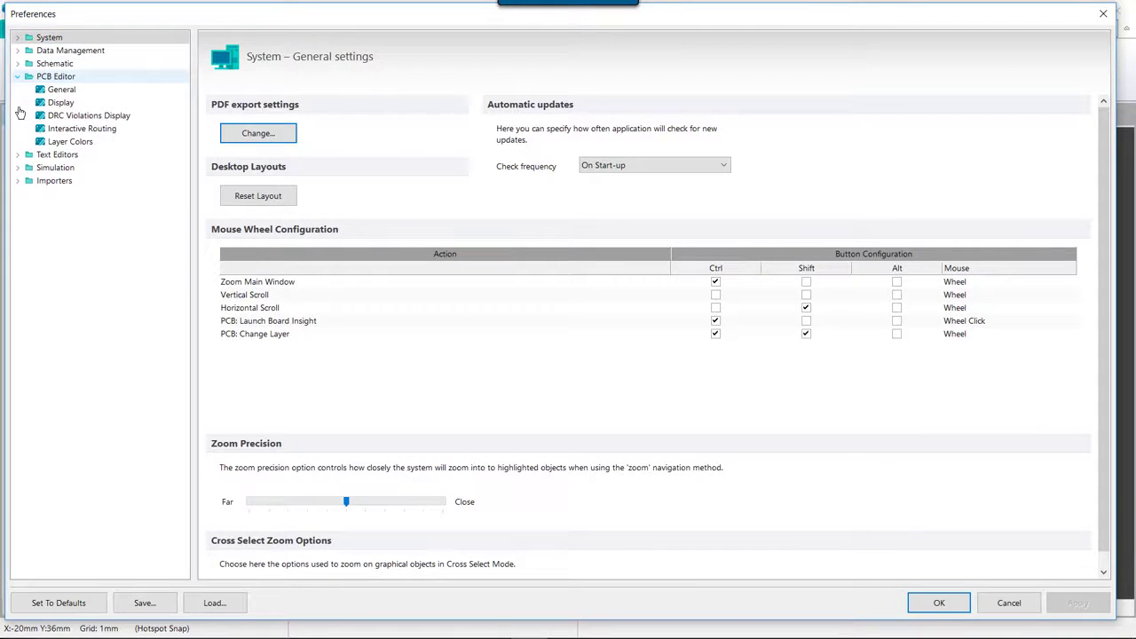
left_click(68, 133)
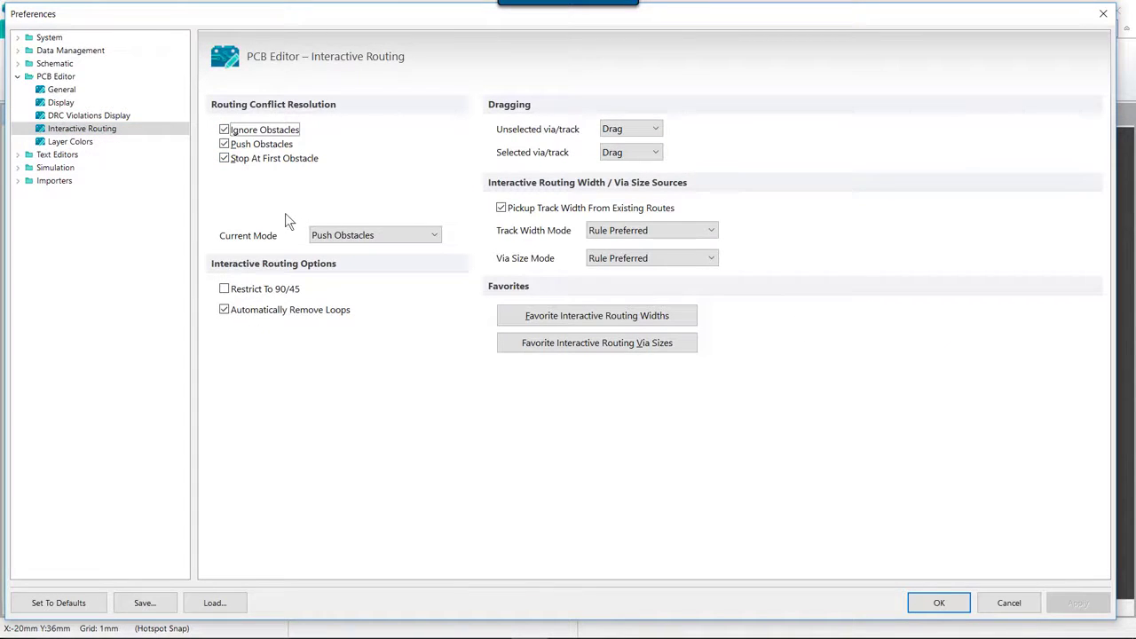
left_click(348, 238)
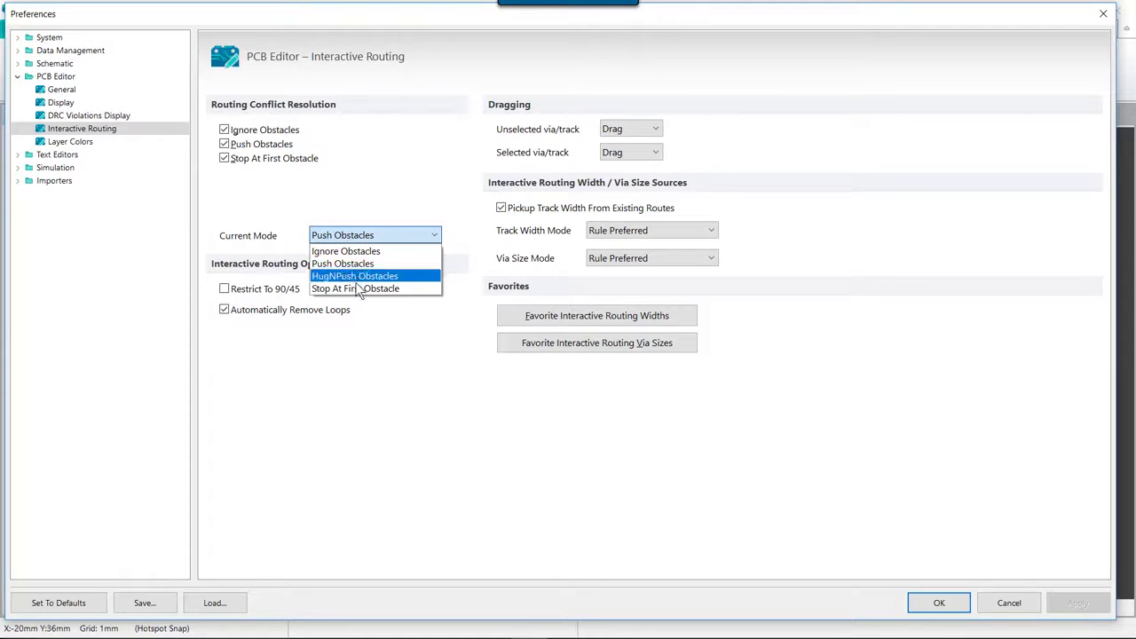
left_click(359, 290)
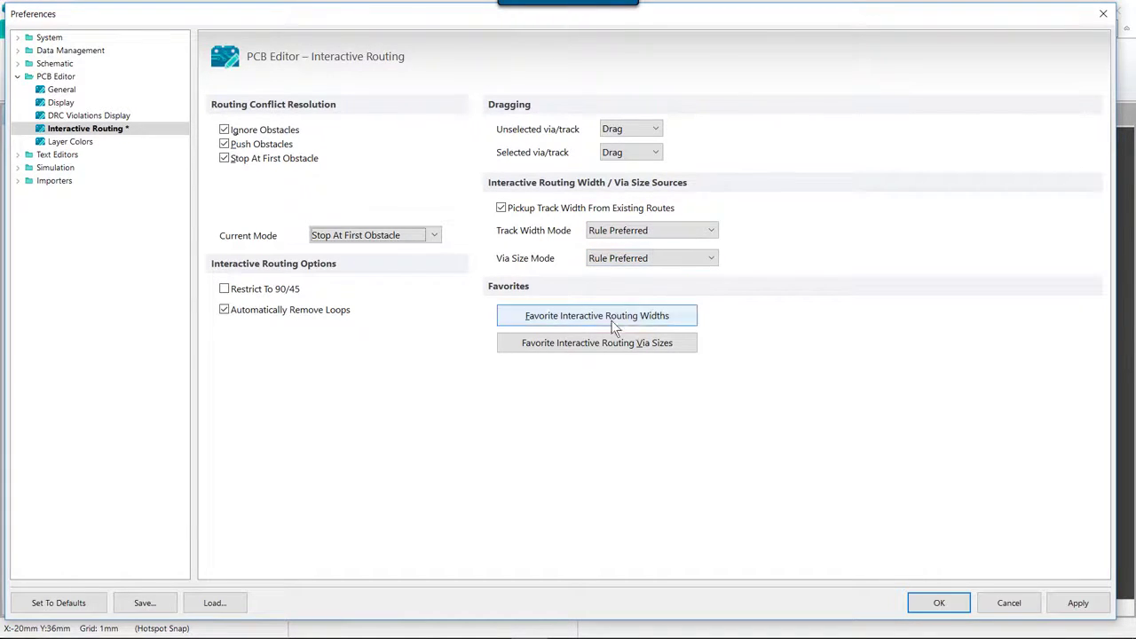
Apply the Stop At First Obstacle preference and set the board's snap grid to 0.25mm.
left_click(939, 607)
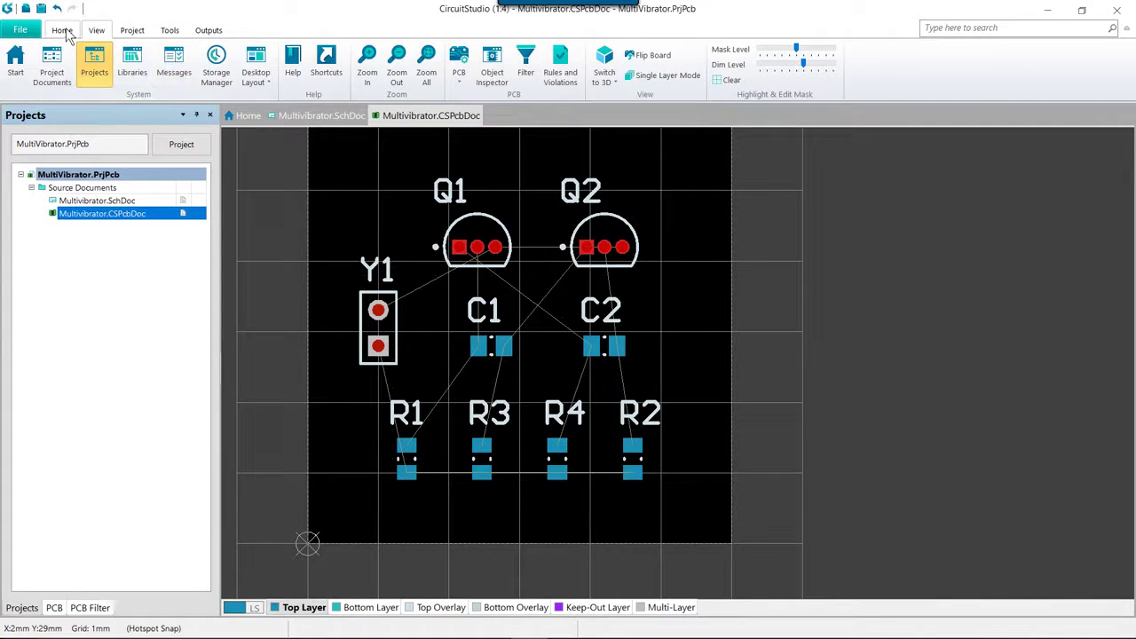
left_click(62, 29)
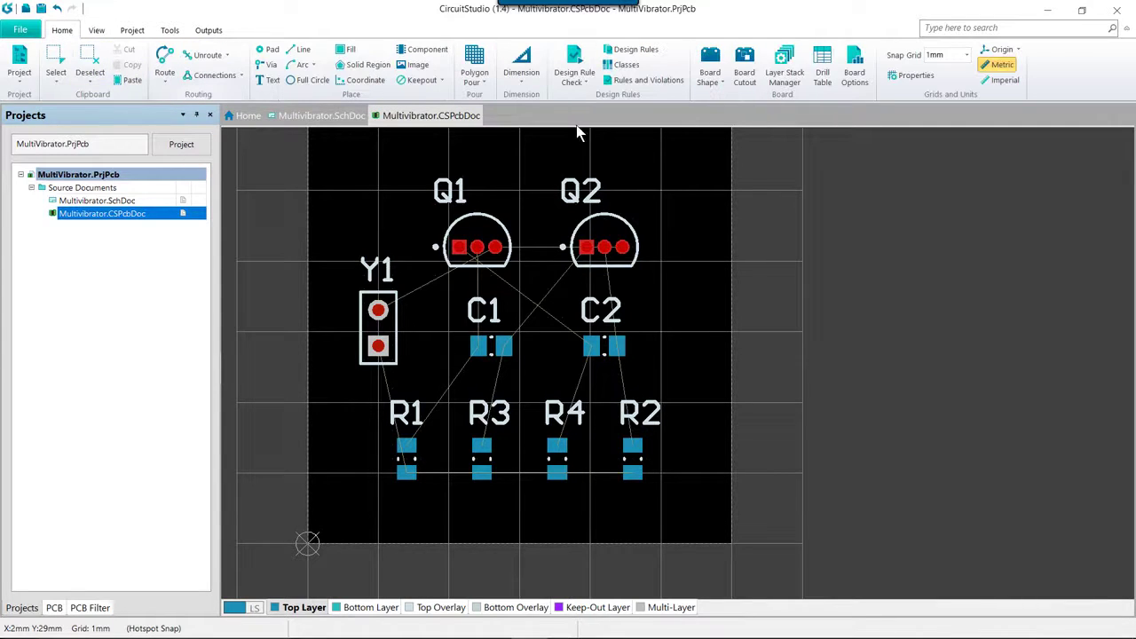
left_click(950, 54)
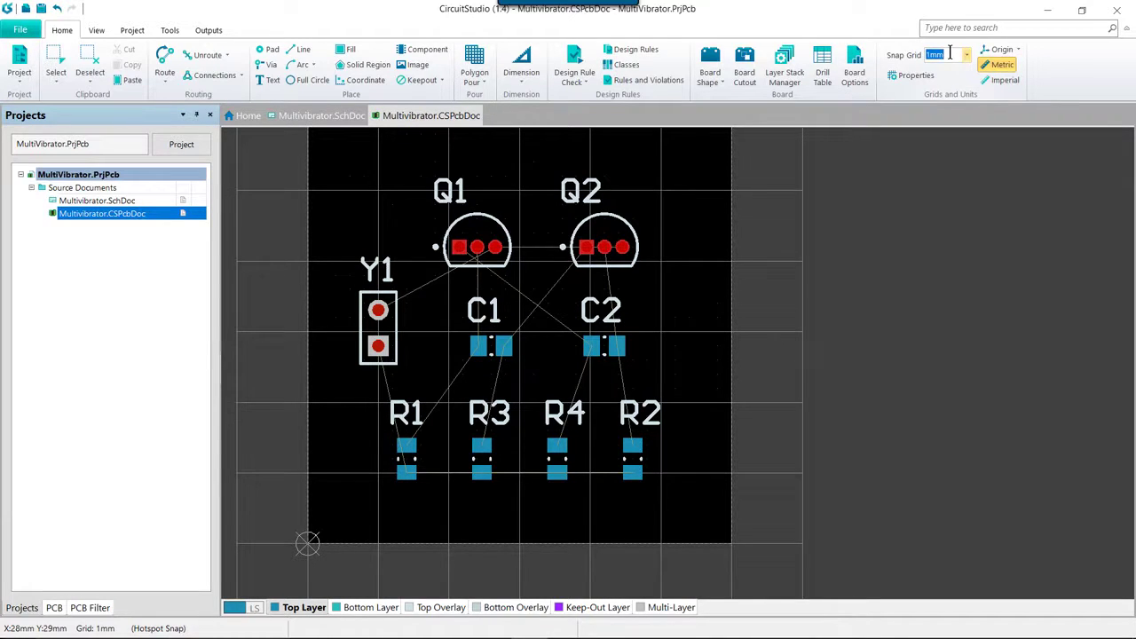
type(".25")
key("Return")
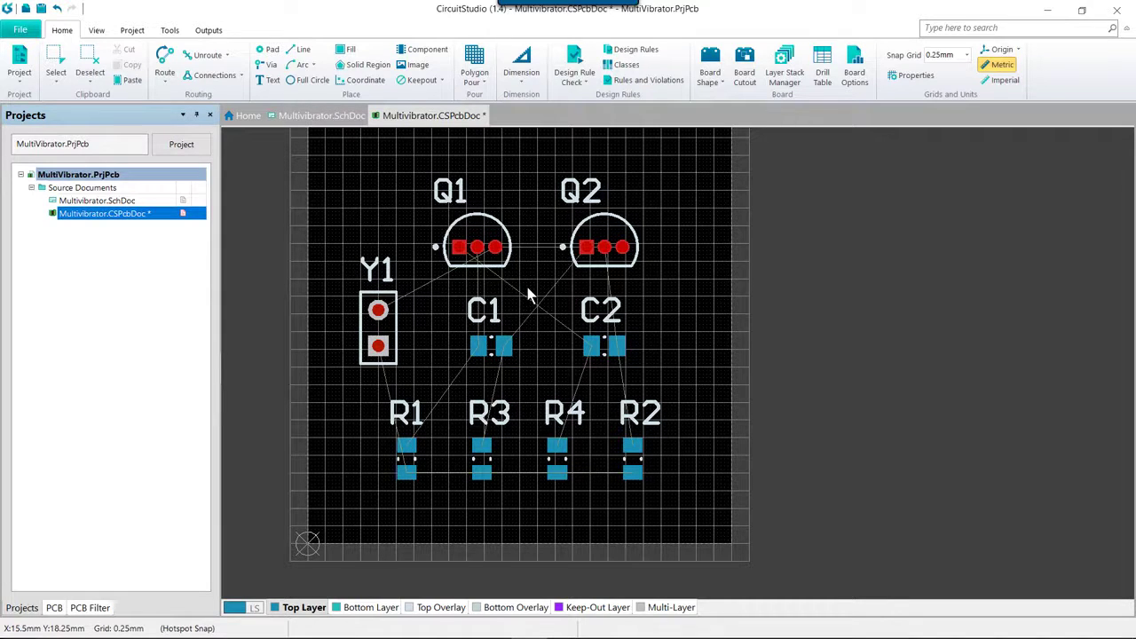
left_click(166, 78)
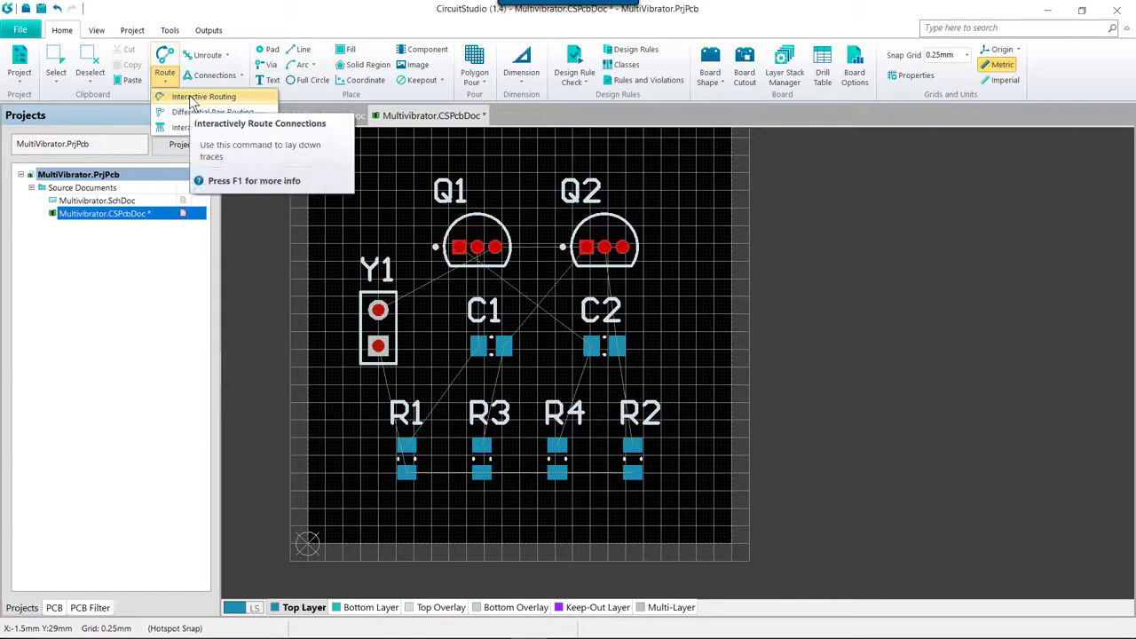
left_click(345, 155)
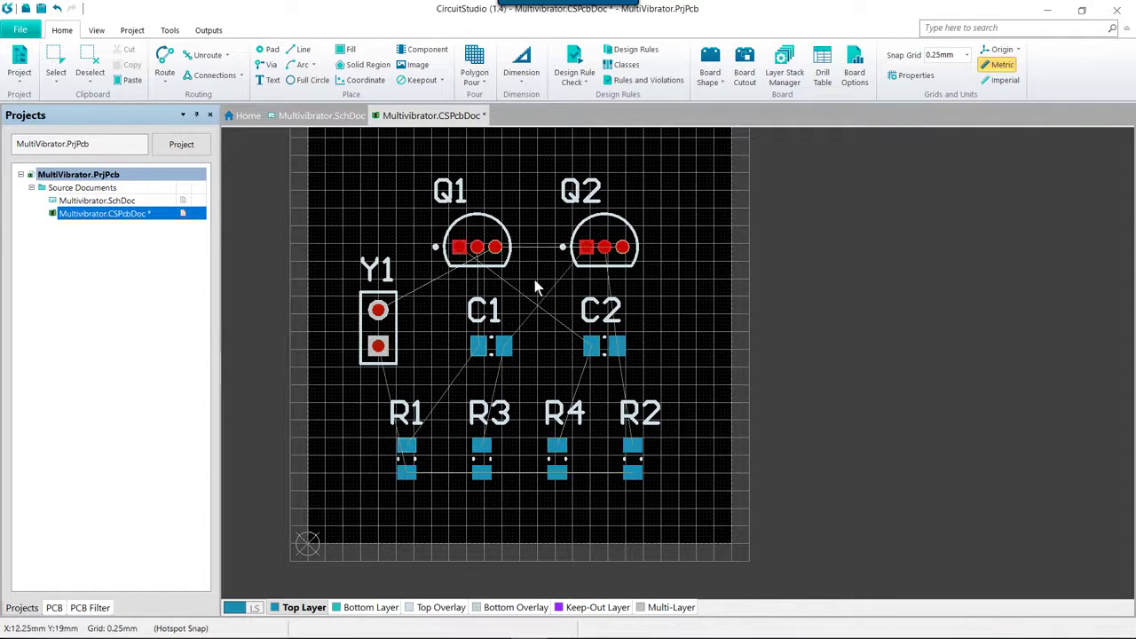
Rotate transistors Q1 and Q2 by 180° and drop each slightly higher on the board.
left_click(482, 233)
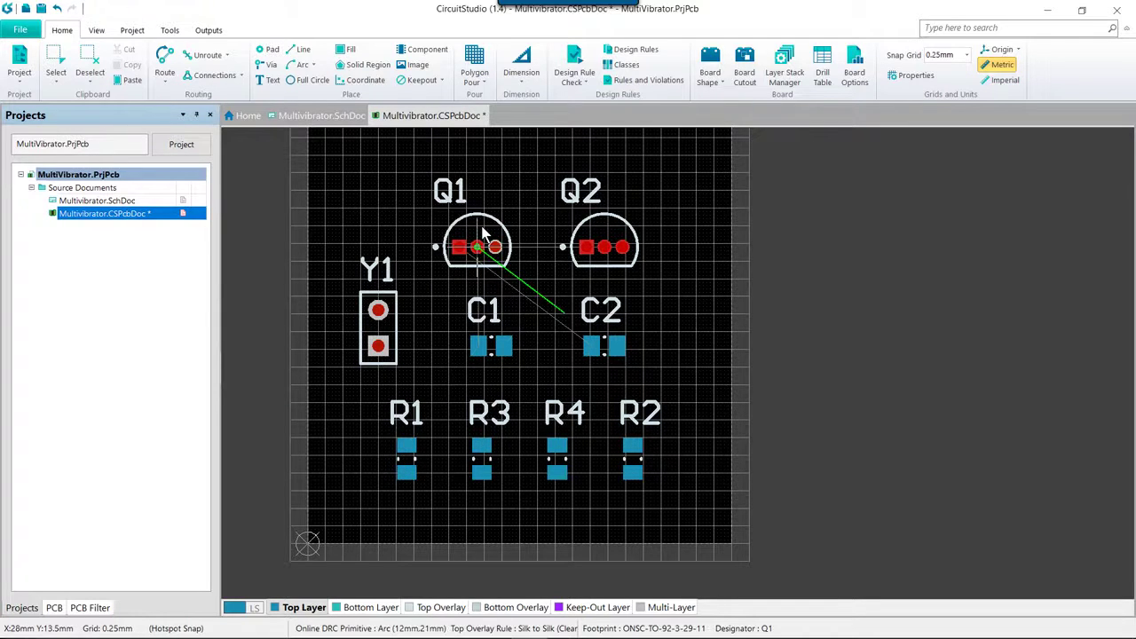
key("space")
key("space")
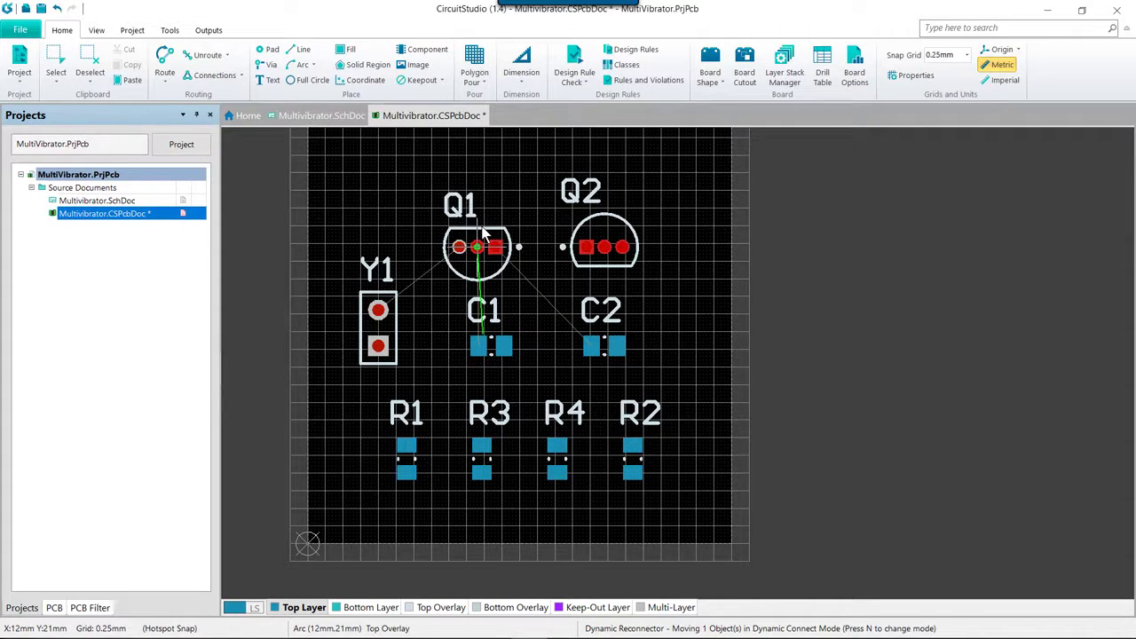
left_click(478, 221)
left_click(603, 246)
key("space")
key("space")
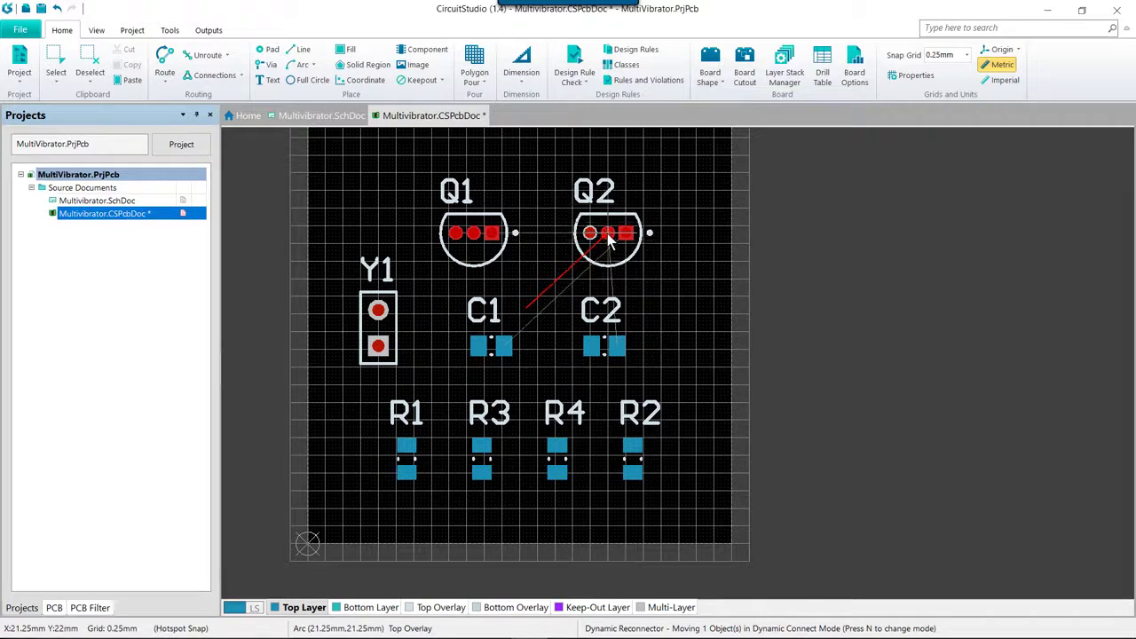
left_click(607, 240)
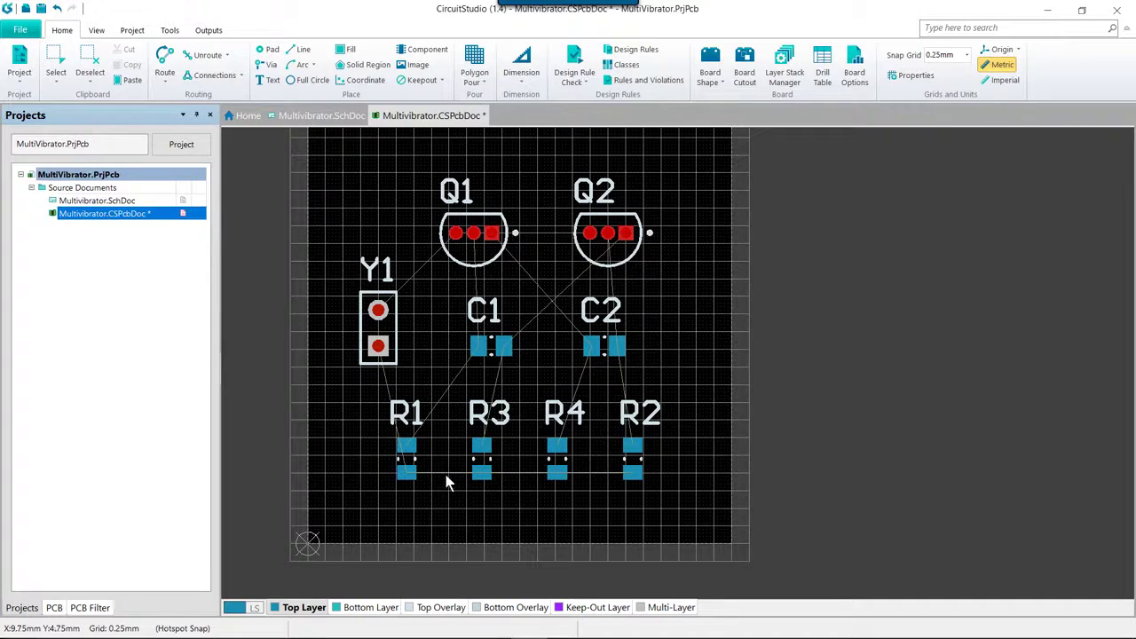
Switch to single layer mode with Shift+S and start Interactive Routing from the board's context menu.
key("shift+s")
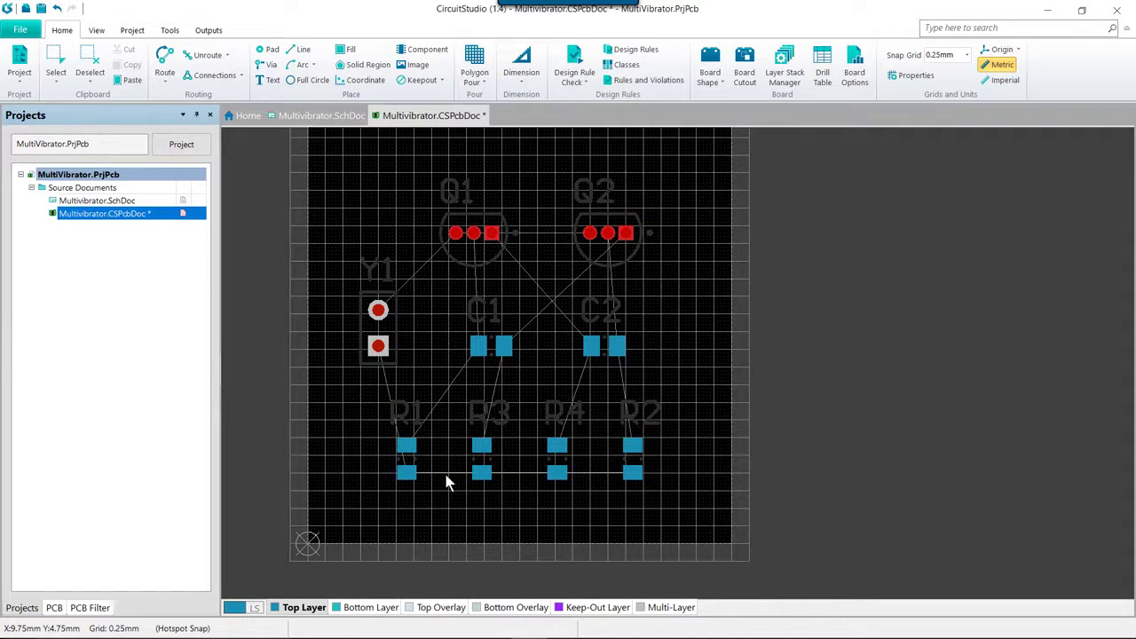
key("shift+s")
key("shift+s")
key("shift+s")
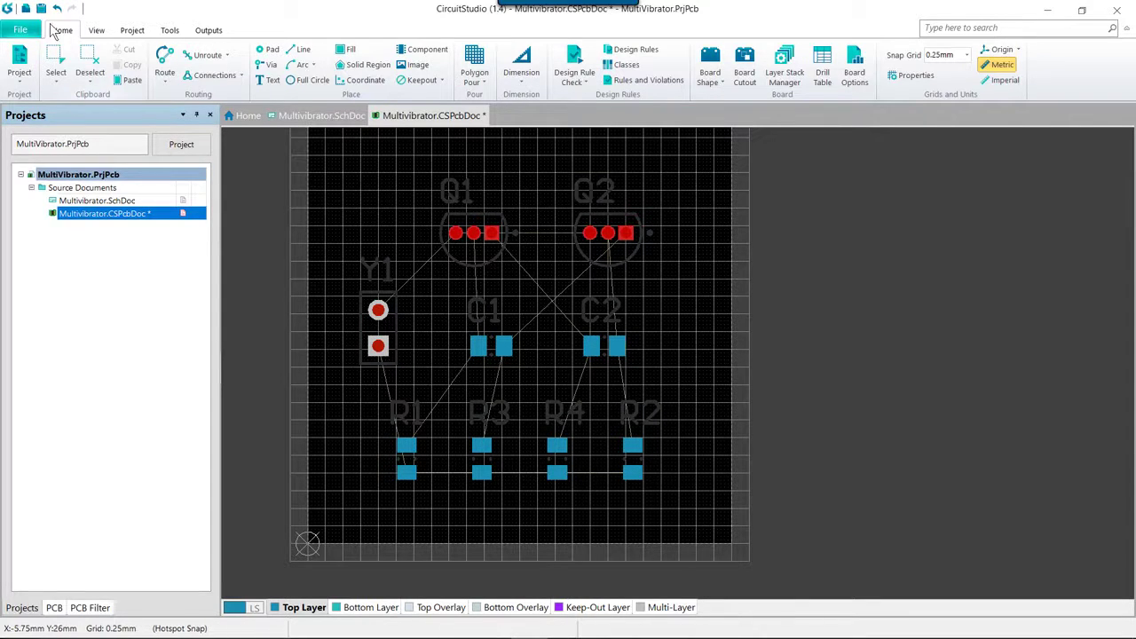
key("shift+s")
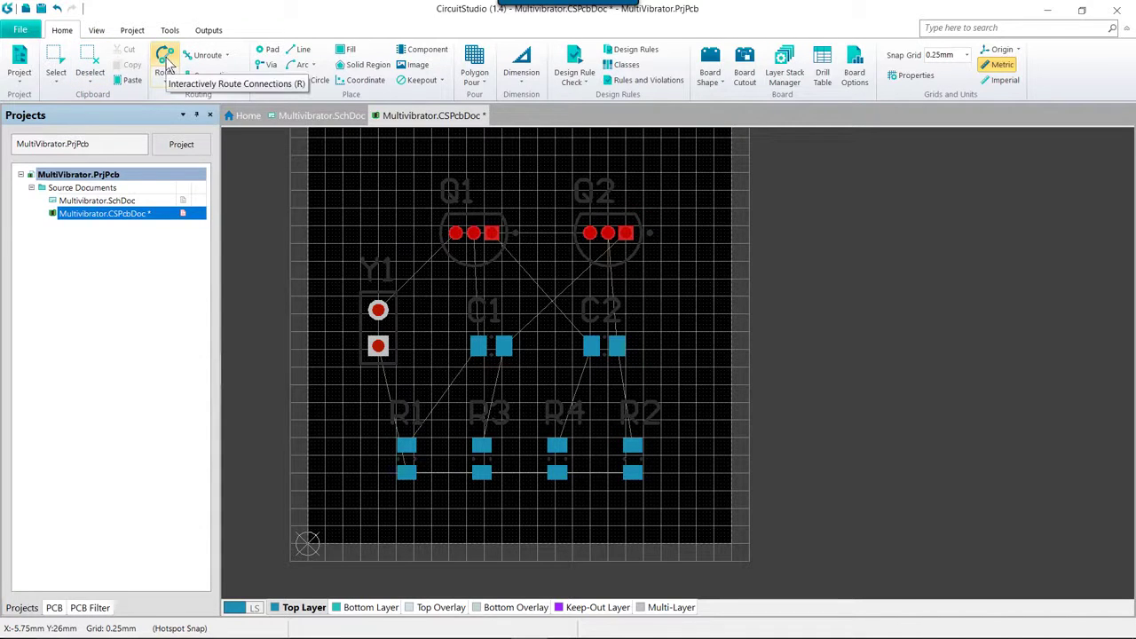
right_click(386, 231)
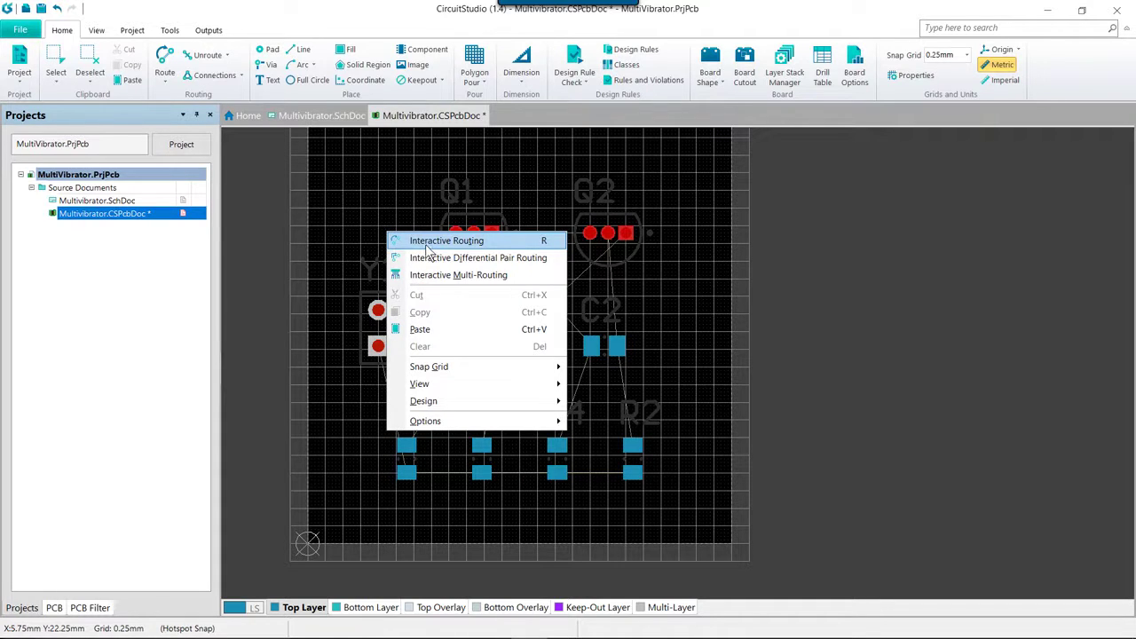
left_click(543, 242)
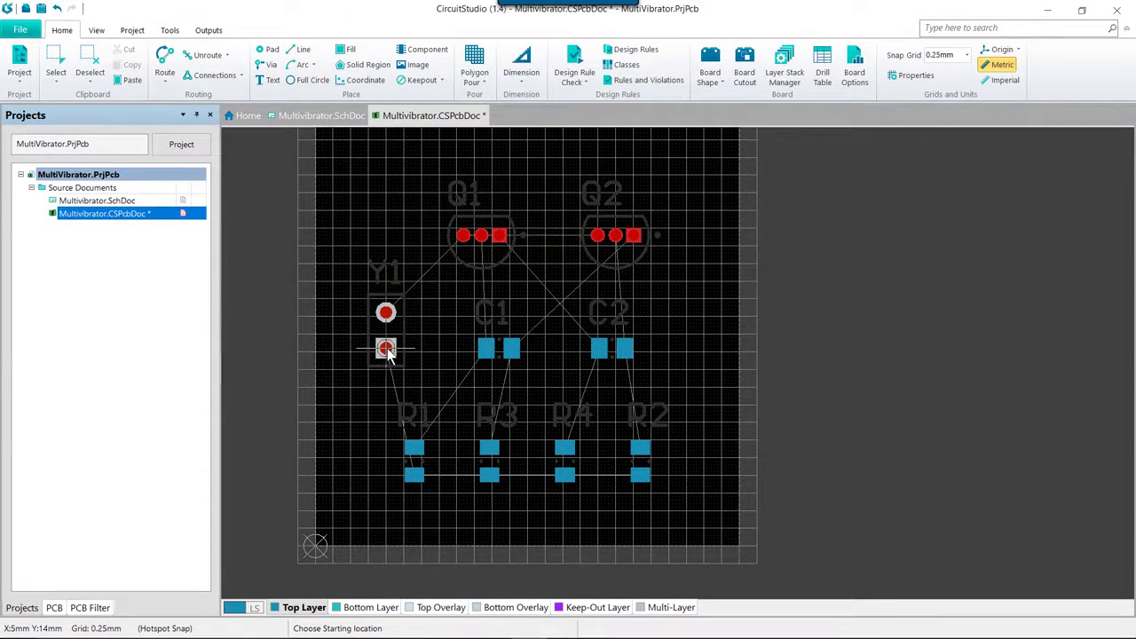
Route the 12V track from Y1's lower pad down to R1's lower pad, then exit routing.
left_click(386, 349)
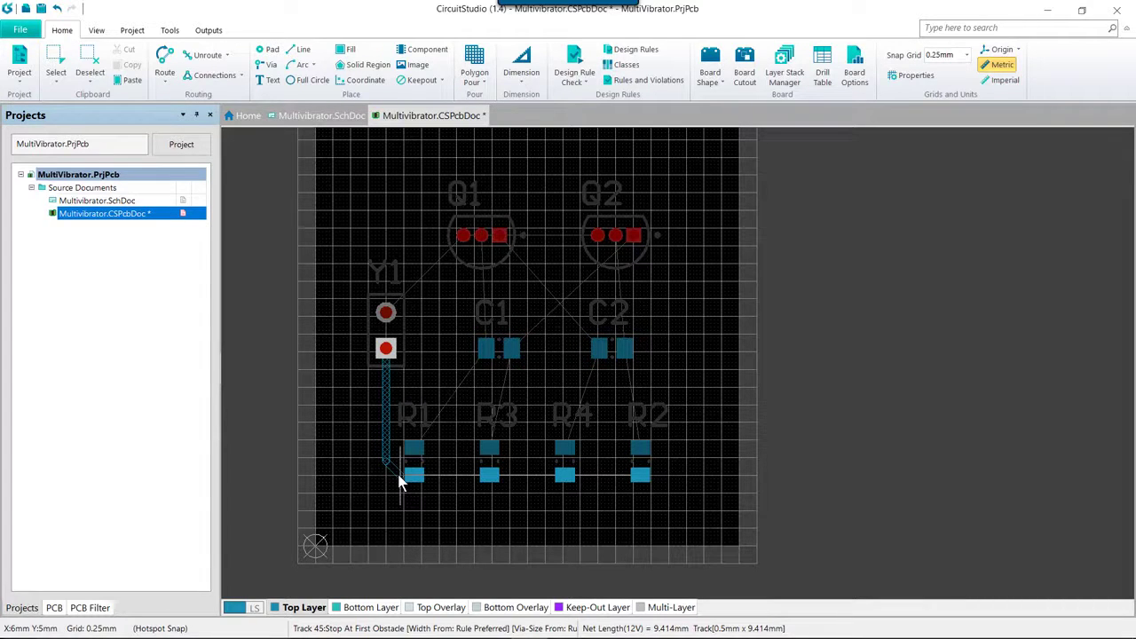
left_click(399, 482)
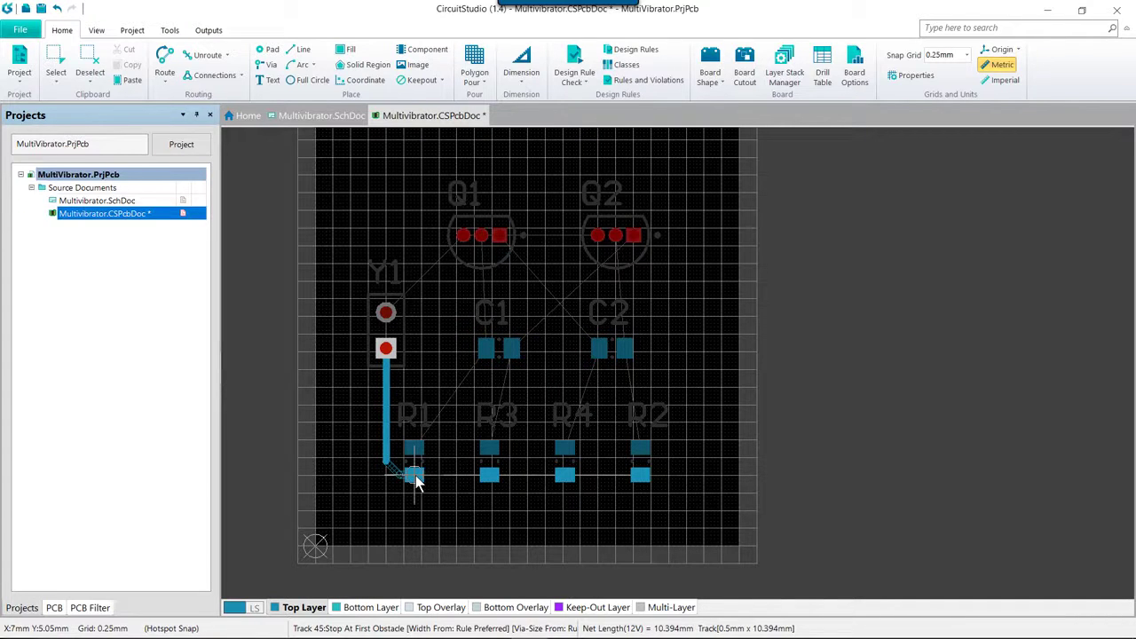
left_click(416, 480)
right_click(416, 479)
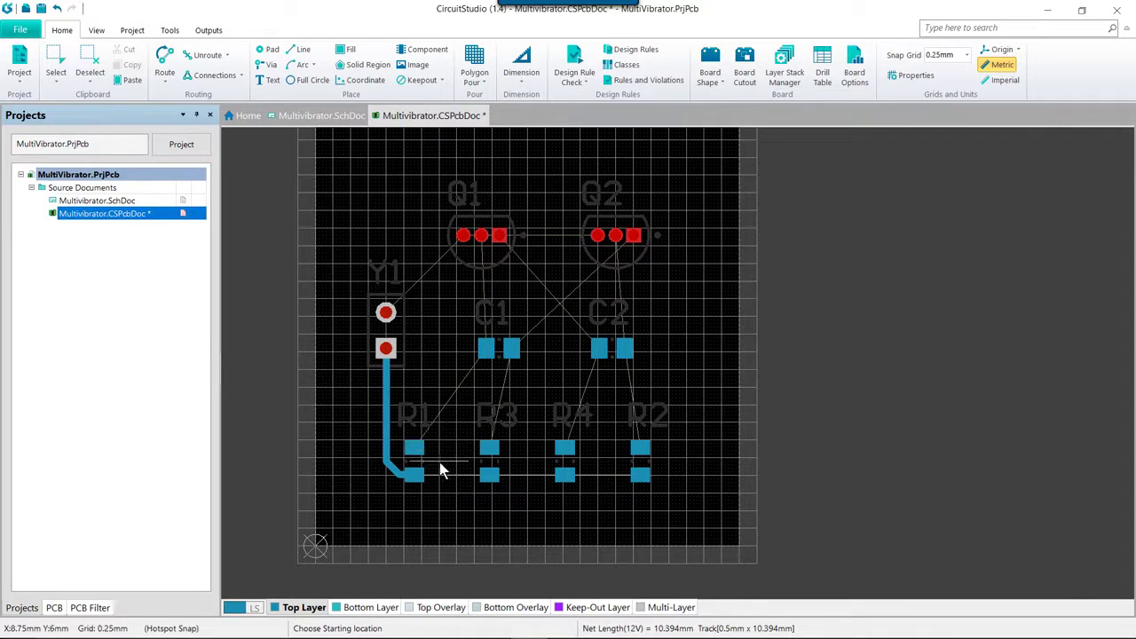
right_click(441, 470)
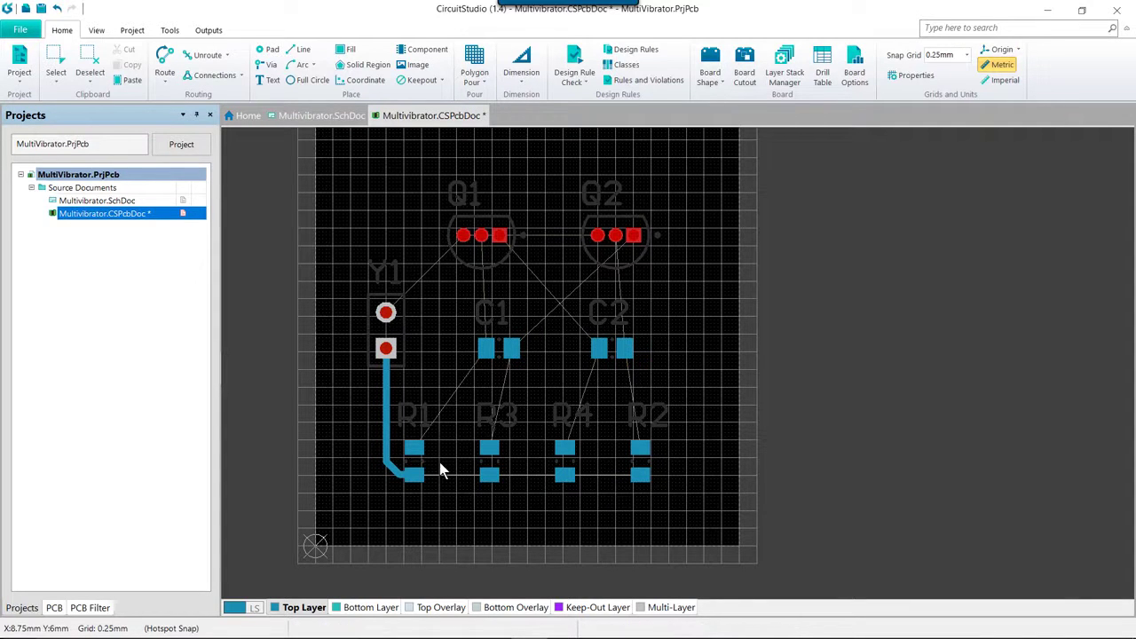
Route a 12V Top Layer track from R1's lower pad across to R3's lower pad.
scroll(448, 472, "up", 4, "ctrl")
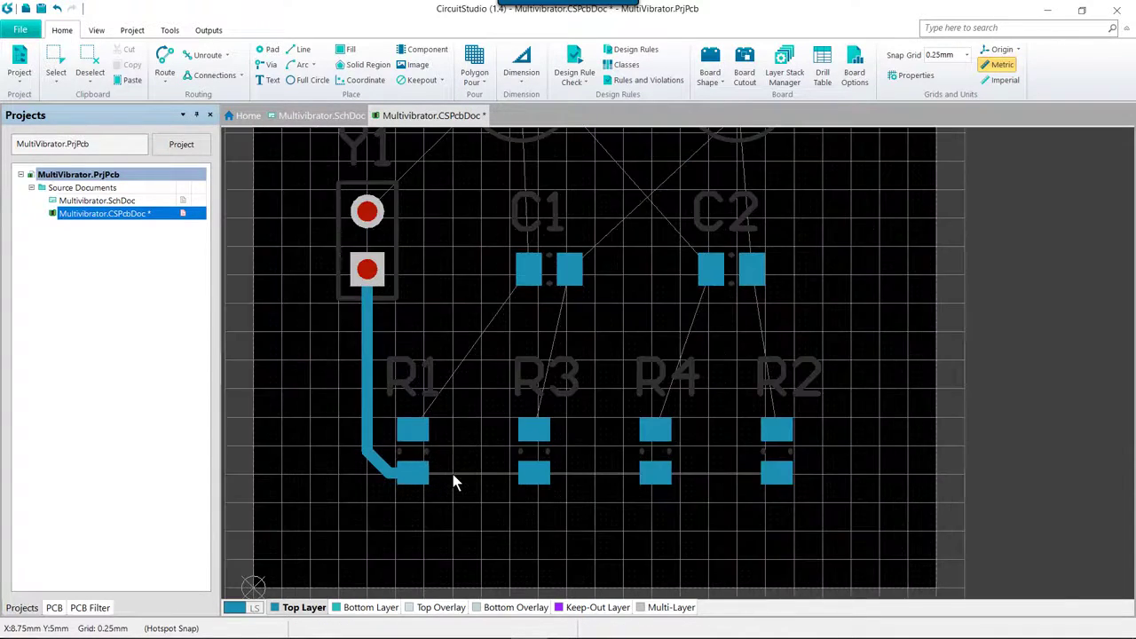
scroll(453, 480, "up", 2, "ctrl")
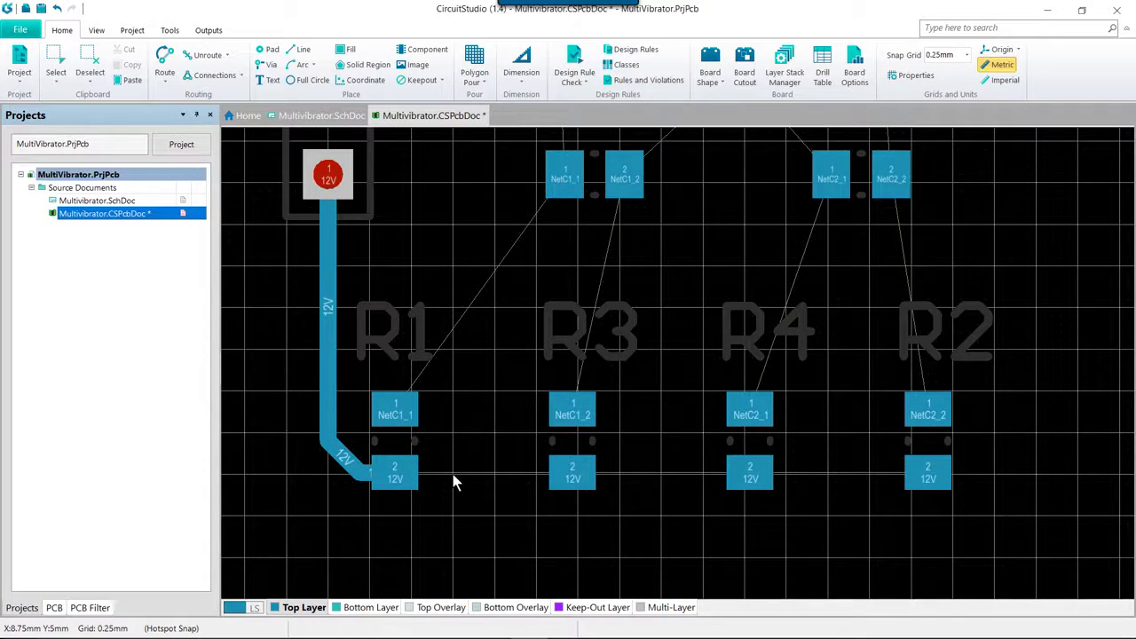
key("r")
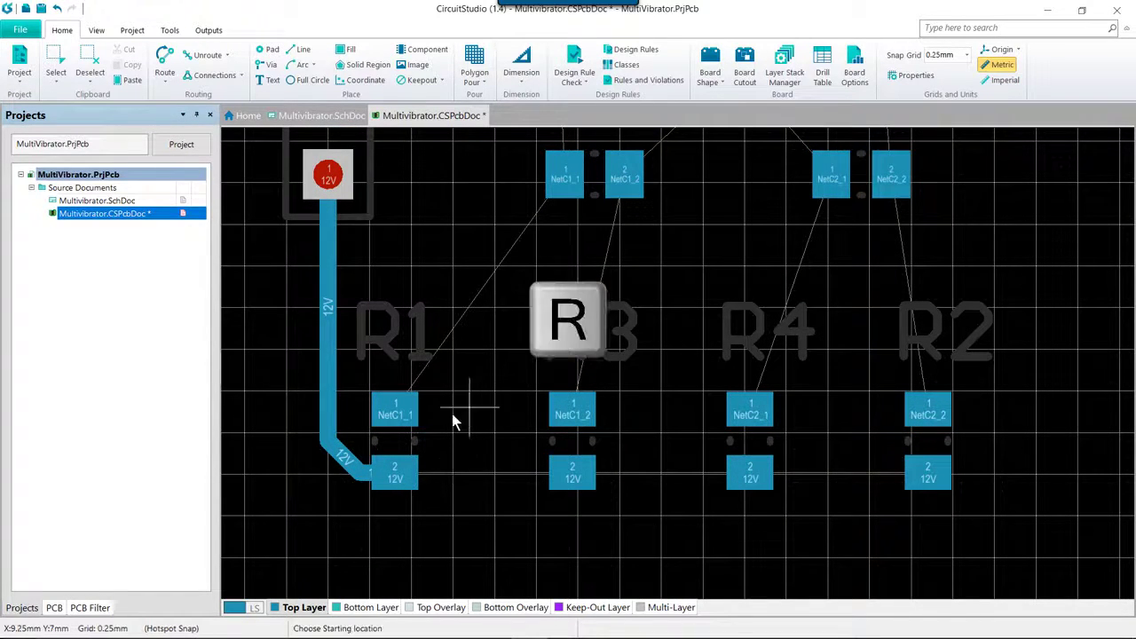
left_click(397, 477)
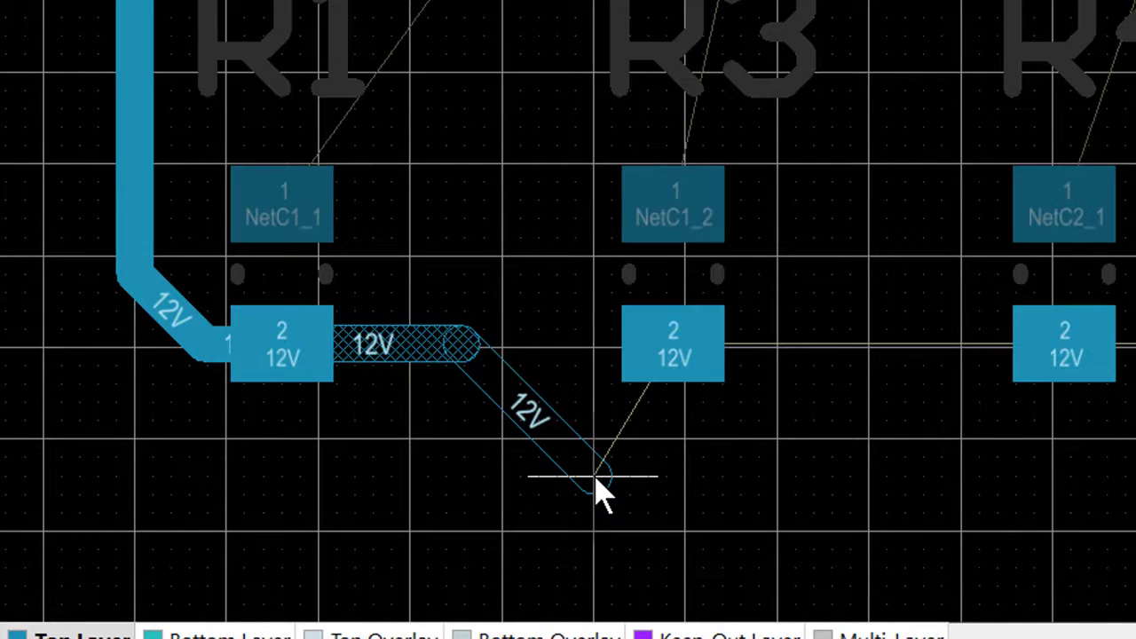
left_click(596, 481)
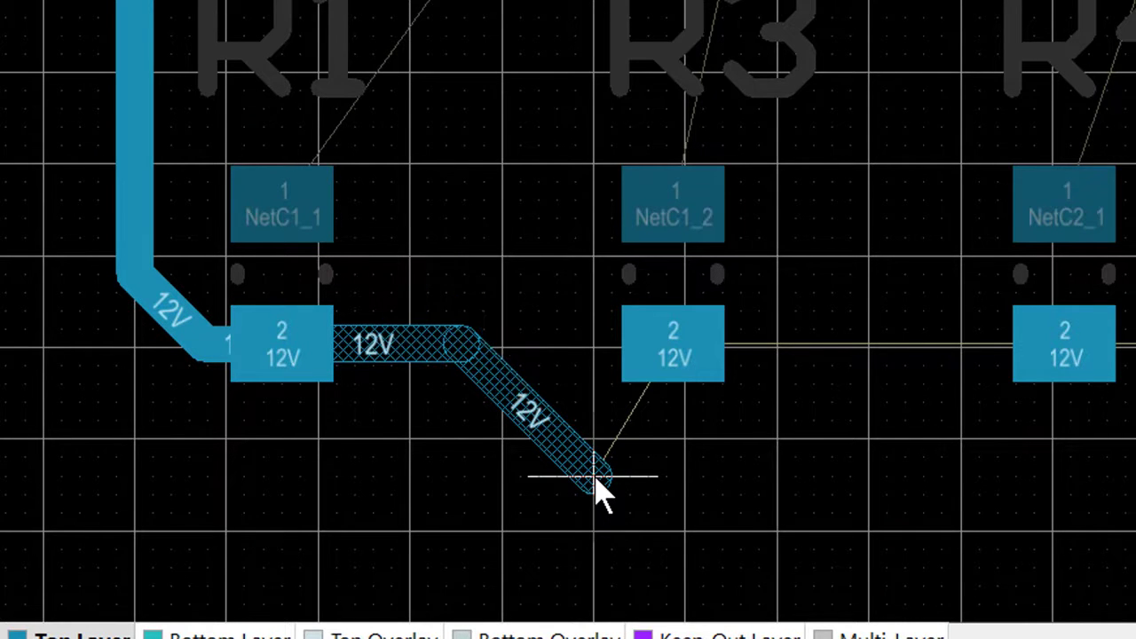
key("1")
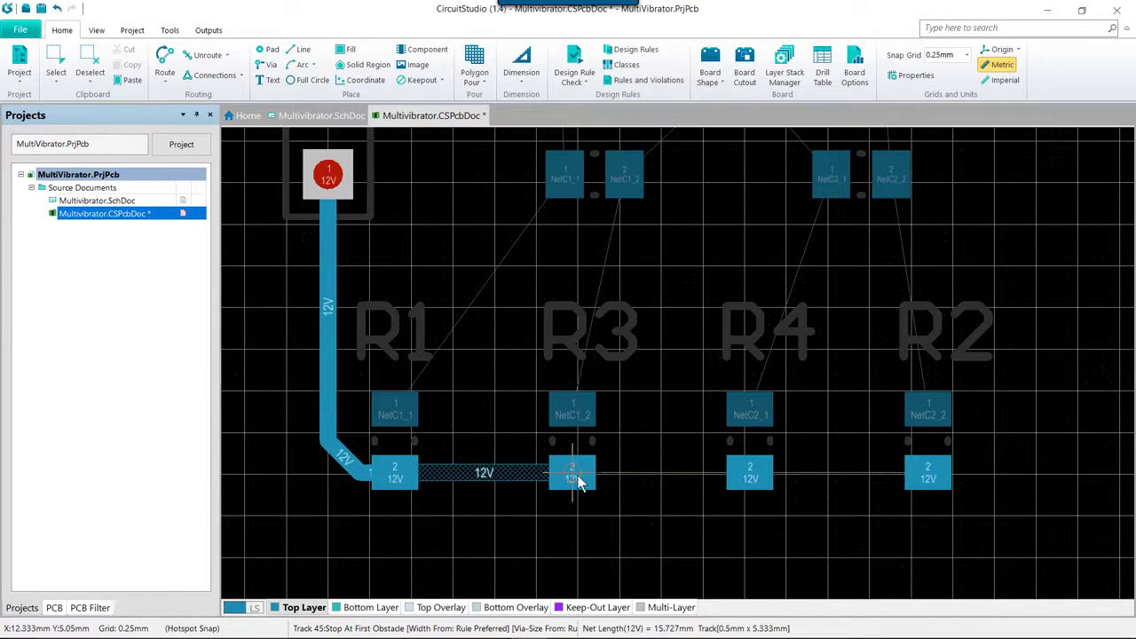
left_click(577, 479)
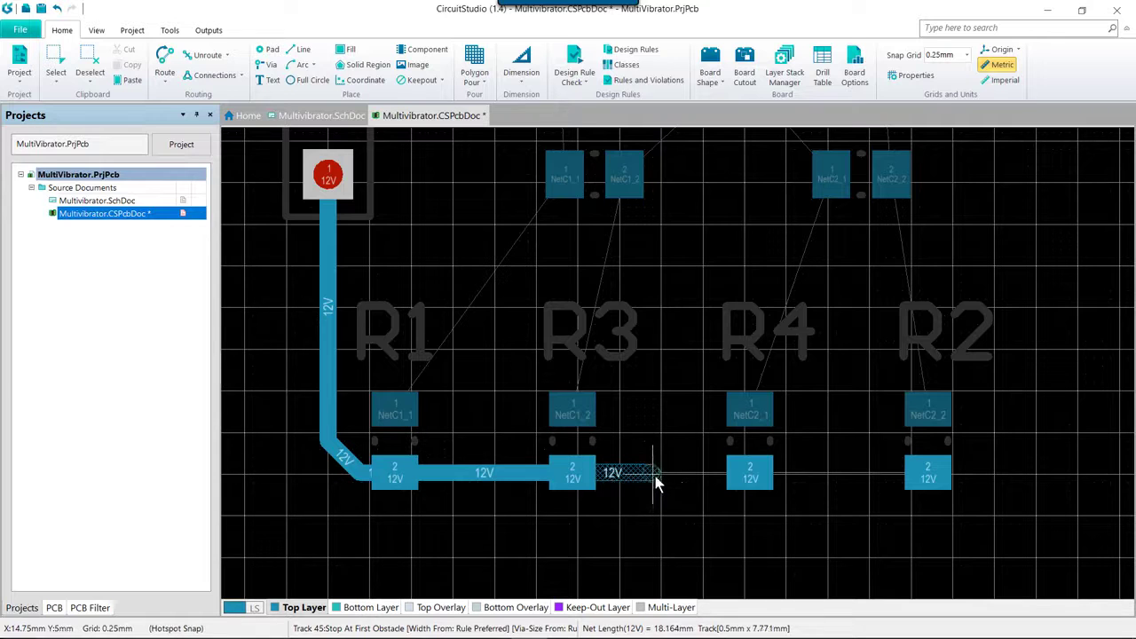
right_click(655, 476)
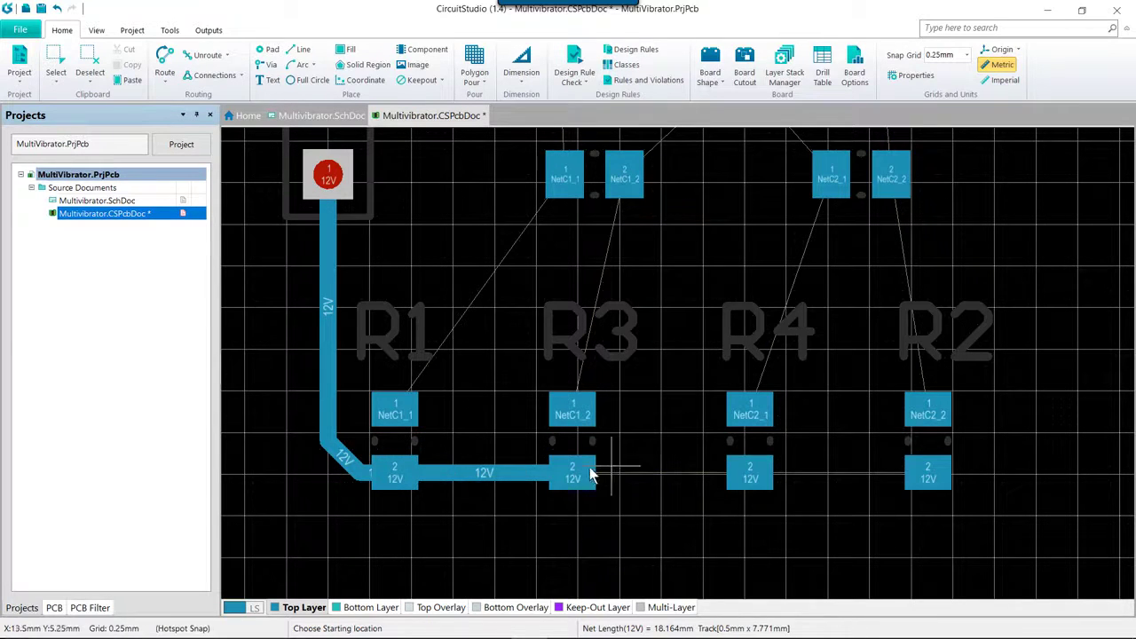
Extend the 12V track from R3 to R4's lower pad, then on to R2's lower pad.
left_click(655, 472, "ctrl")
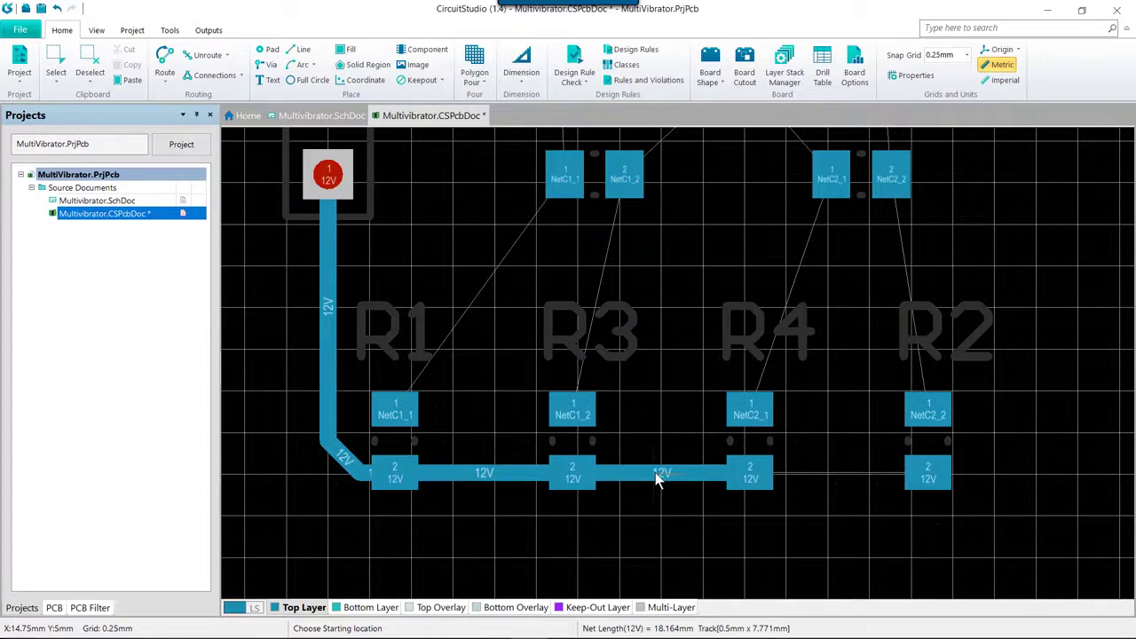
left_click(814, 476, "ctrl")
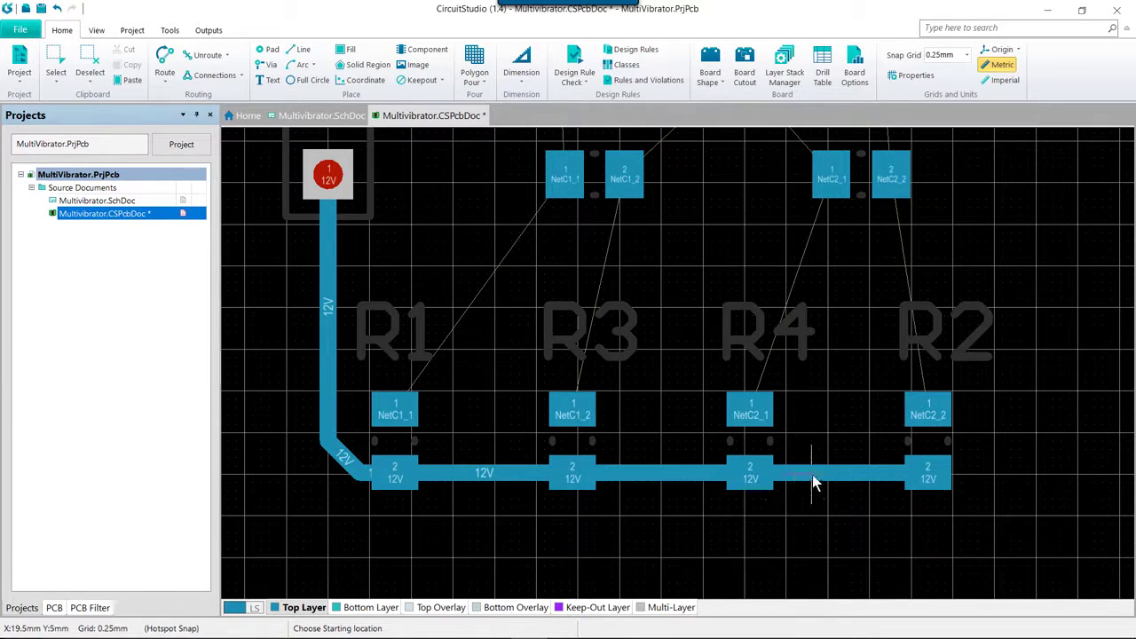
Start a NetC1_1 track at R1's upper pad (pad 1).
left_click(398, 411)
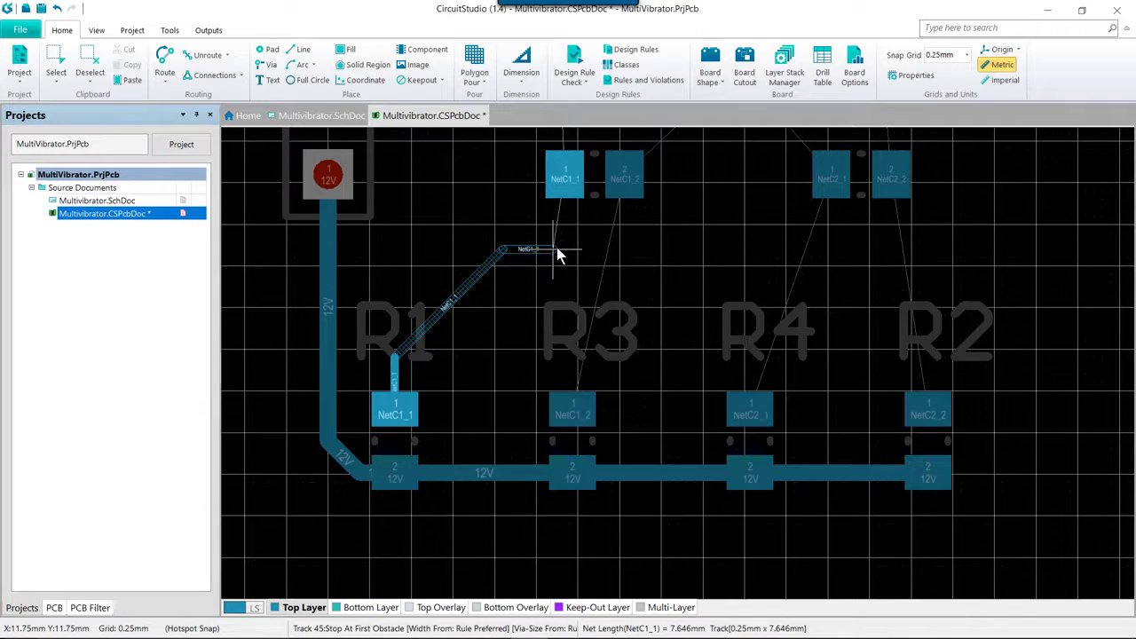
Route NetC1_1 with a flipped corner to C1's left pad, then up to Q1's middle pin.
key("space")
key("space")
left_click(480, 205)
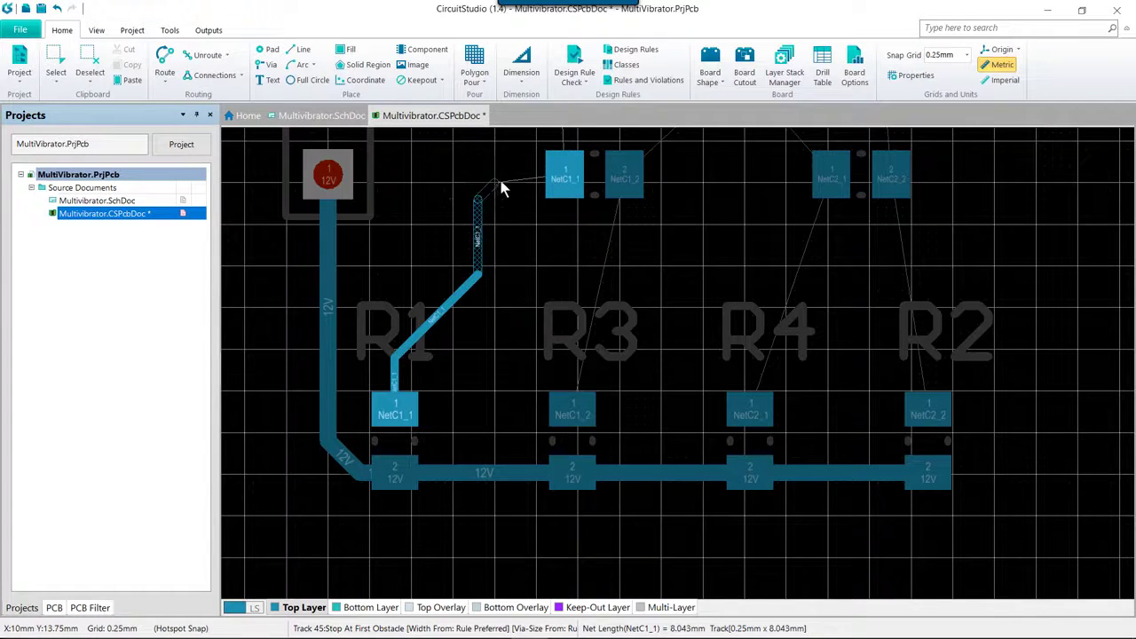
left_click(569, 173)
scroll(571, 205, "up", 3)
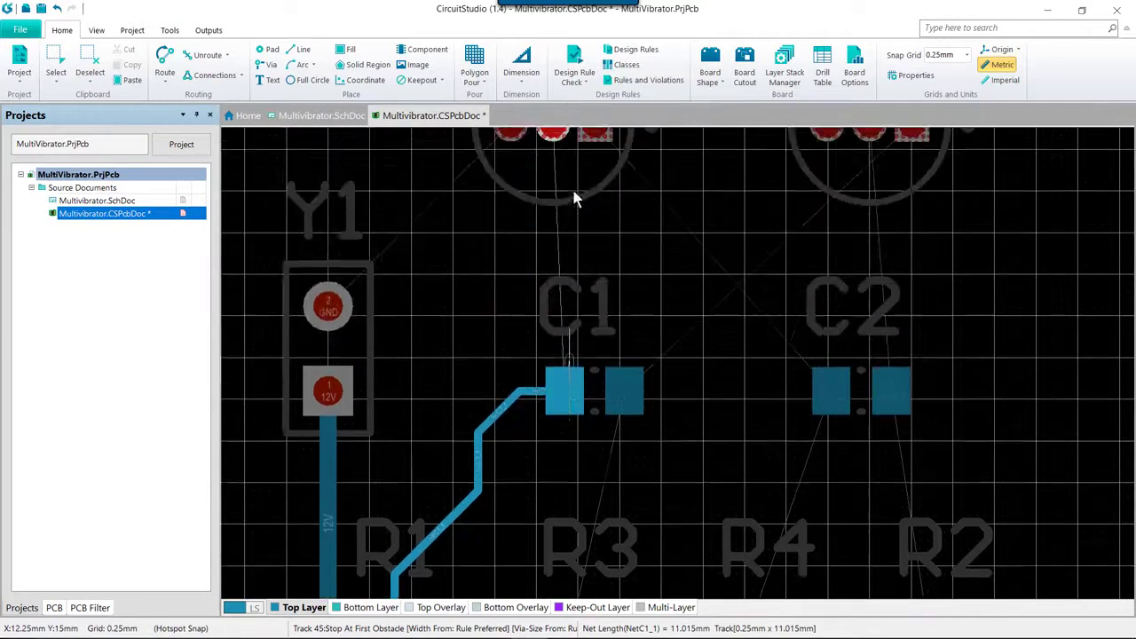
scroll(559, 249, "up", 1)
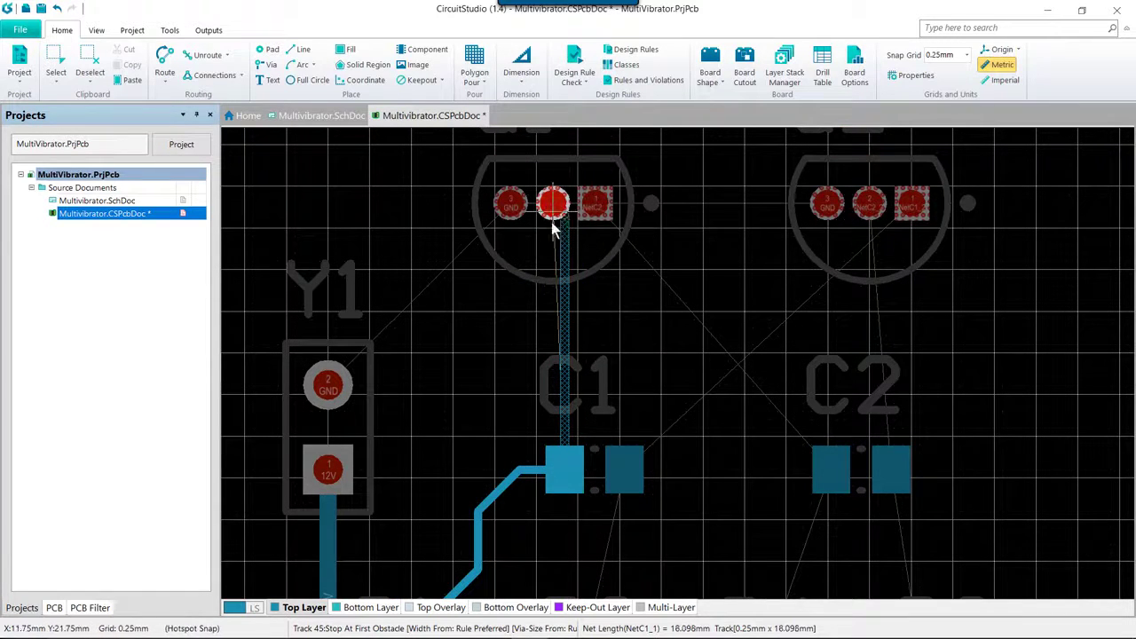
left_click(546, 288)
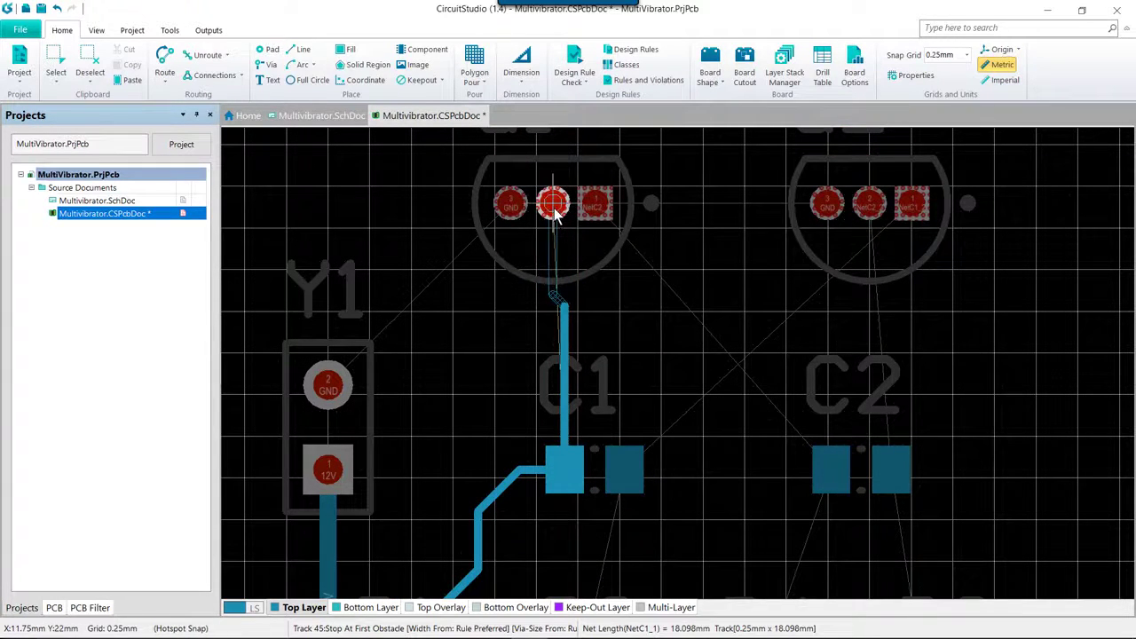
left_click(553, 204)
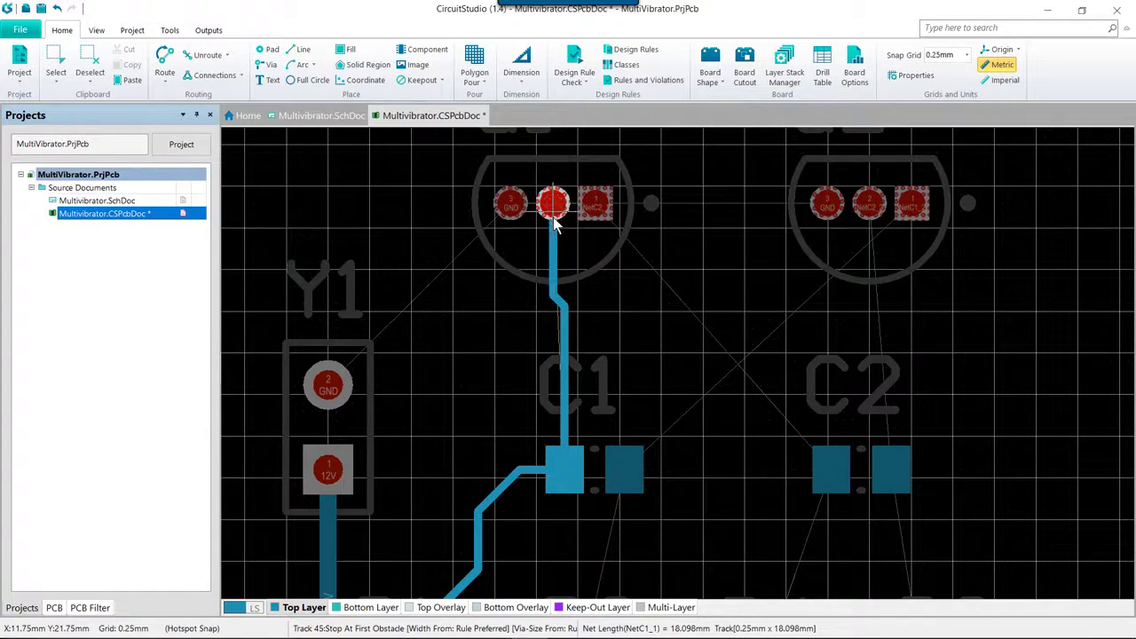
Route the GND track from Y1's GND pad to Q1's GND pin and across to Q2's GND pin.
left_click(328, 385)
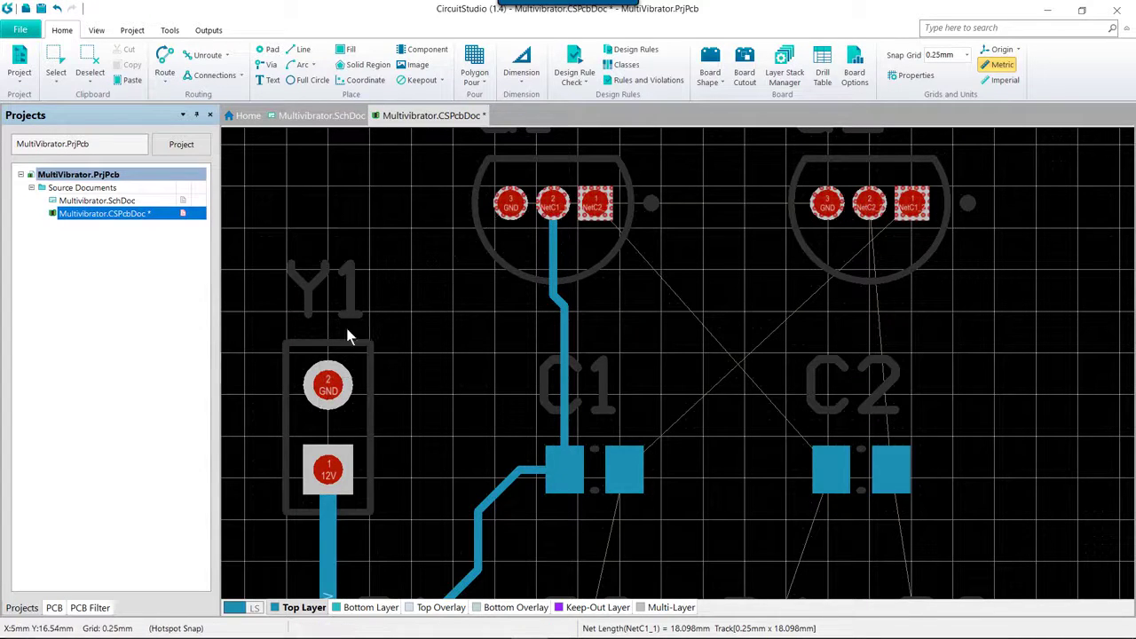
left_click(441, 222)
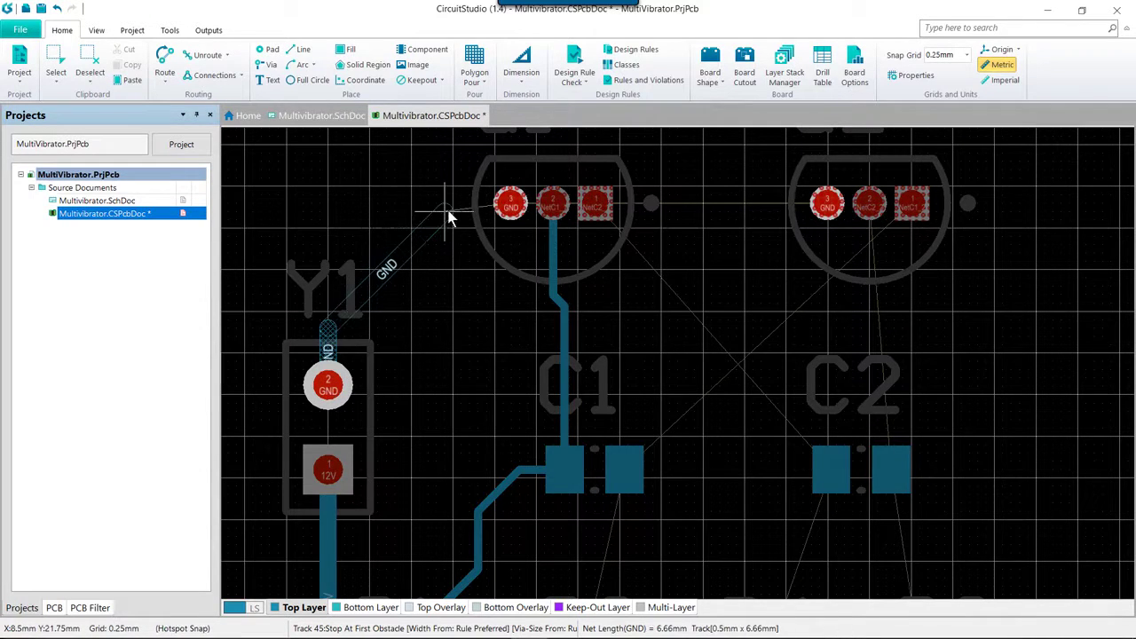
left_click(512, 211)
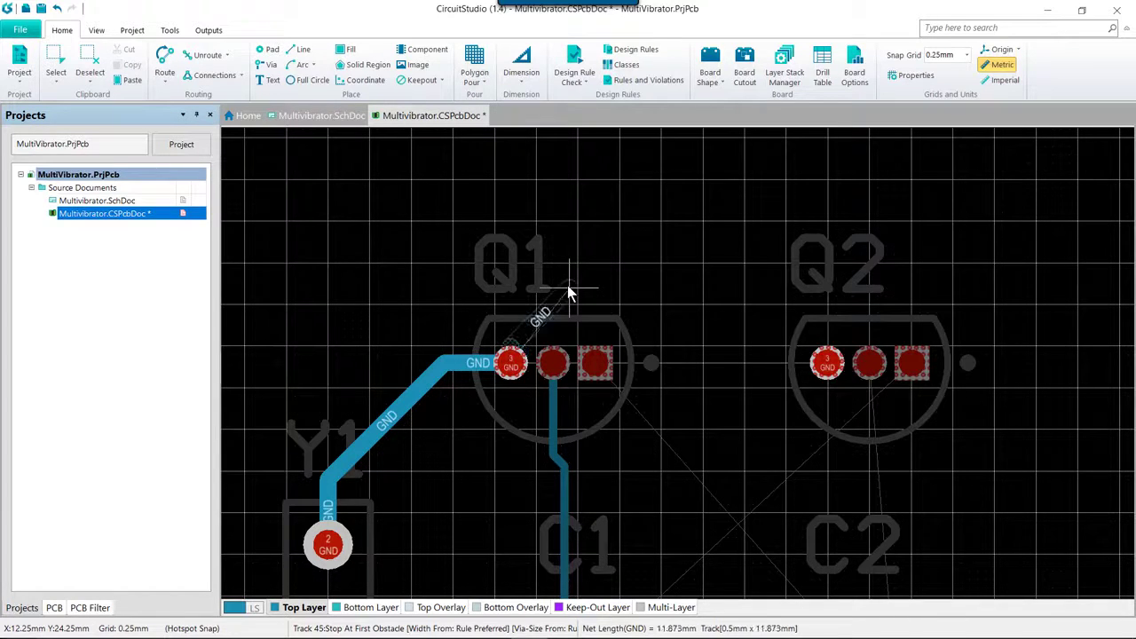
left_click(545, 293)
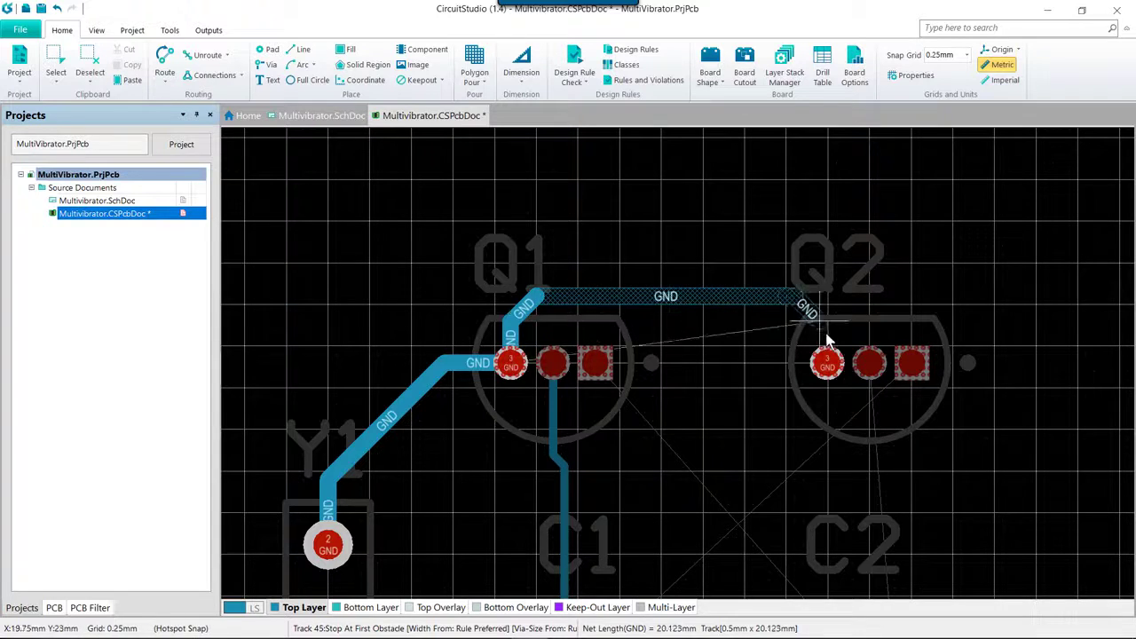
left_click(827, 364)
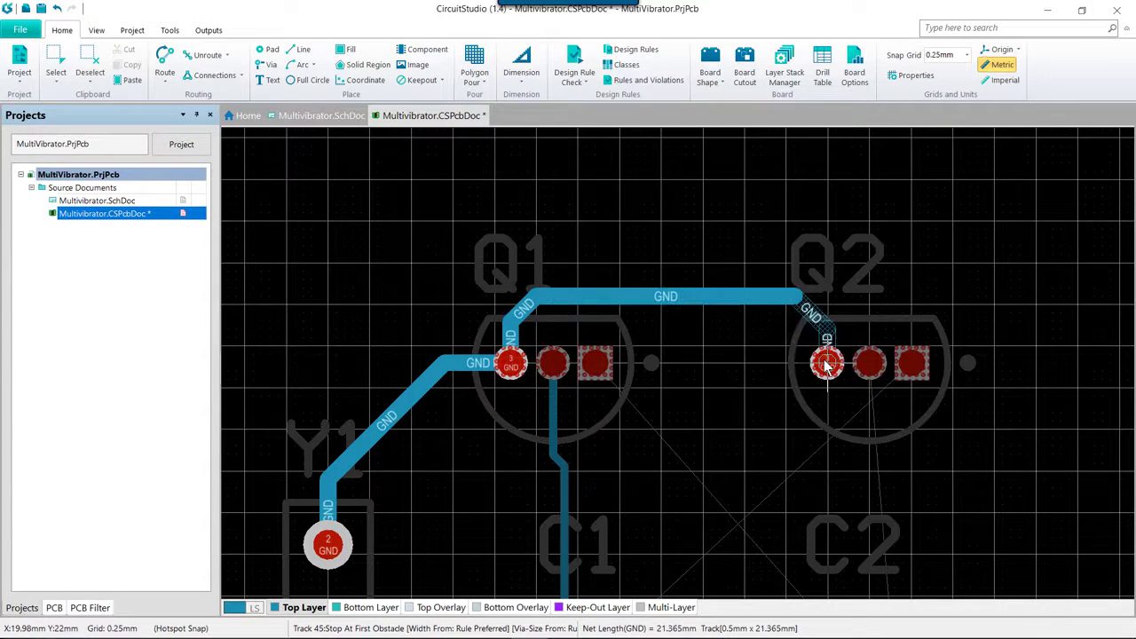
left_click(827, 364)
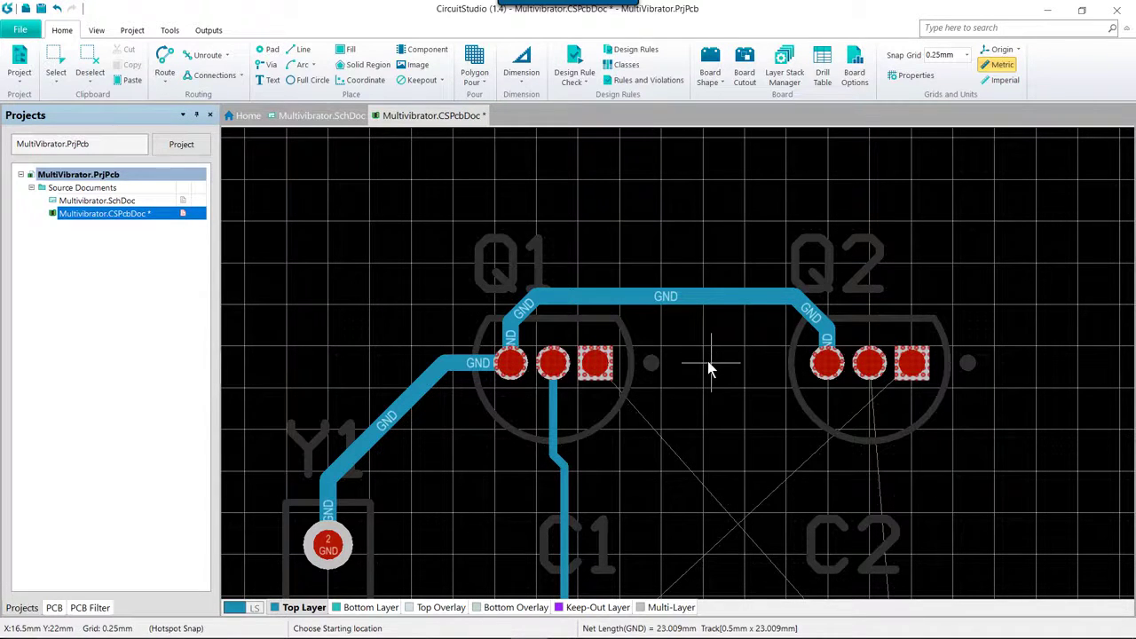
scroll(712, 400, "down", 2)
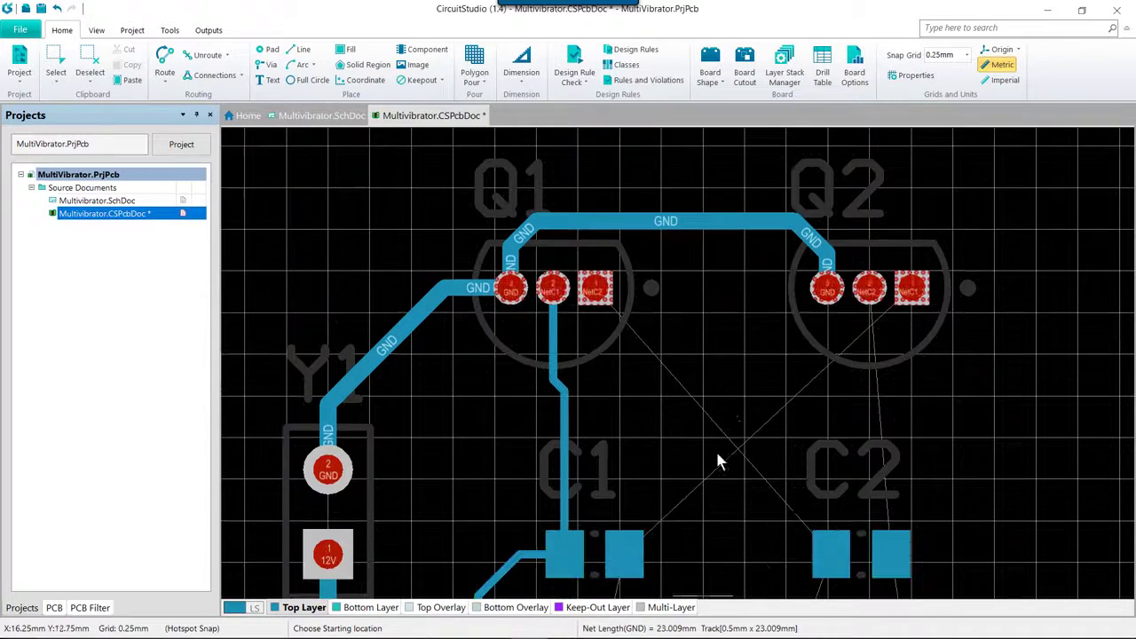
Route a track from Q1's NetC2 pad to C2's left pad and on to R4's NetC2_1 pad.
left_click(594, 290)
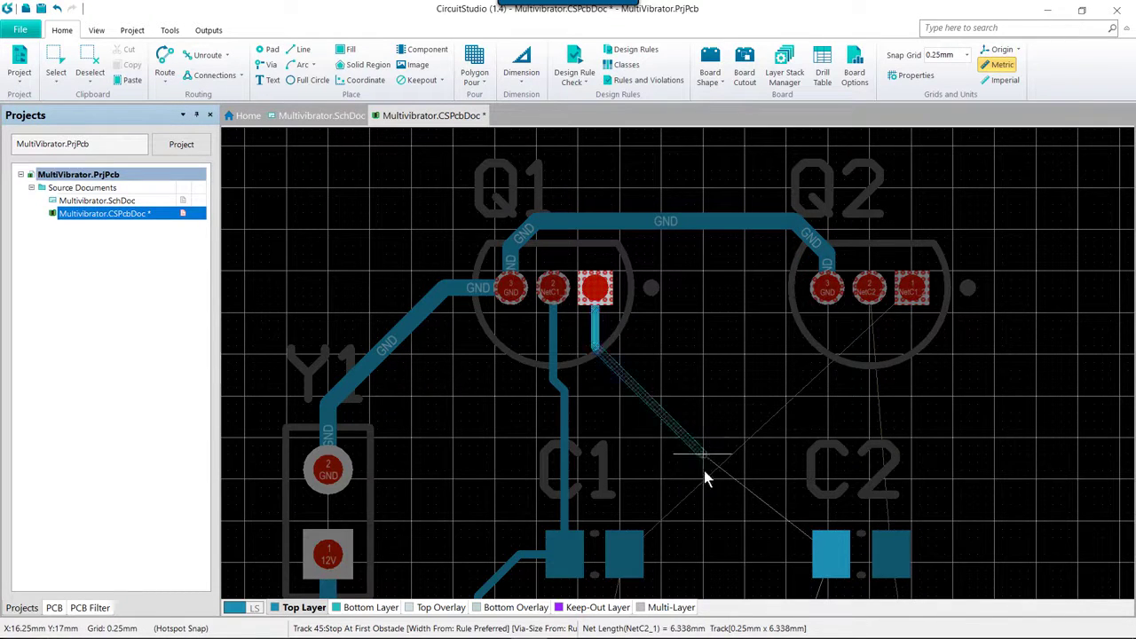
left_click(835, 561)
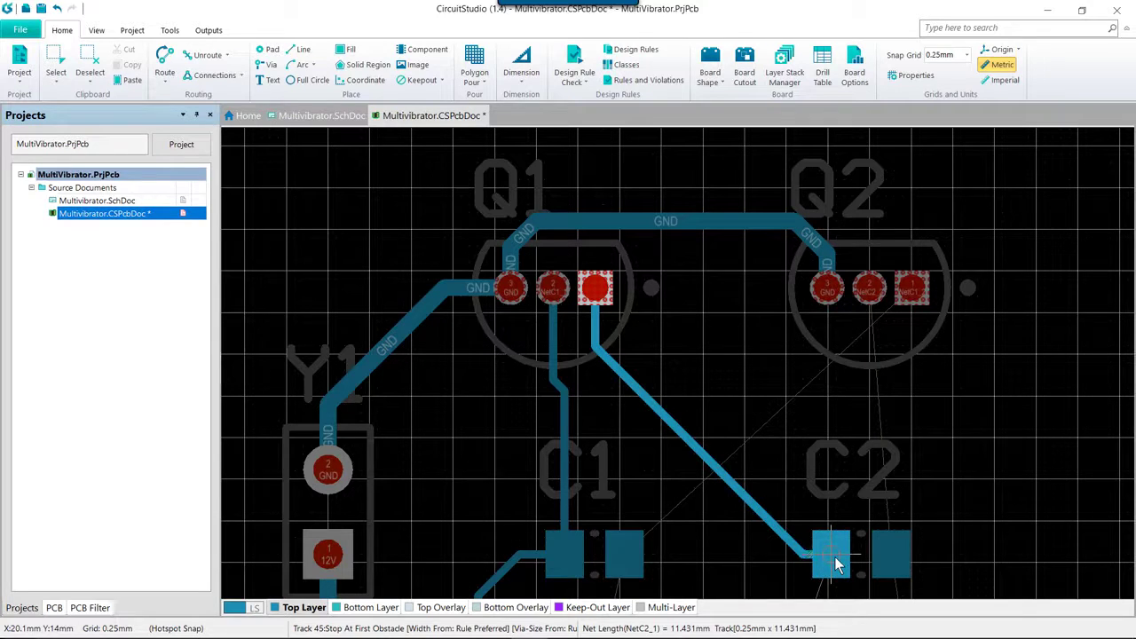
scroll(834, 566, "down", 4)
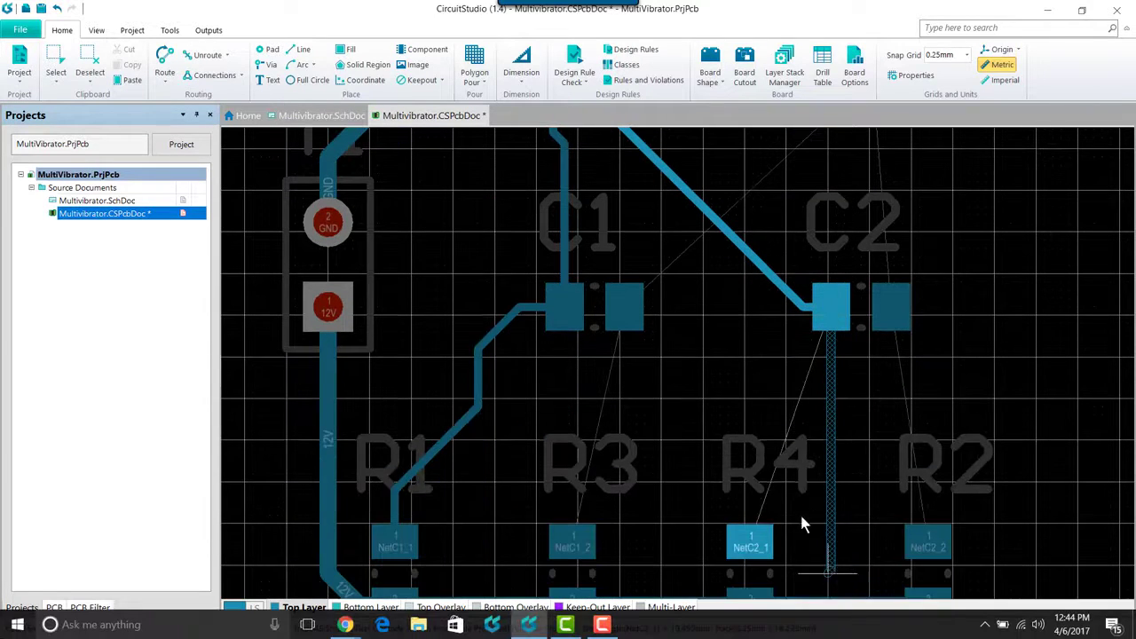
left_click(750, 545)
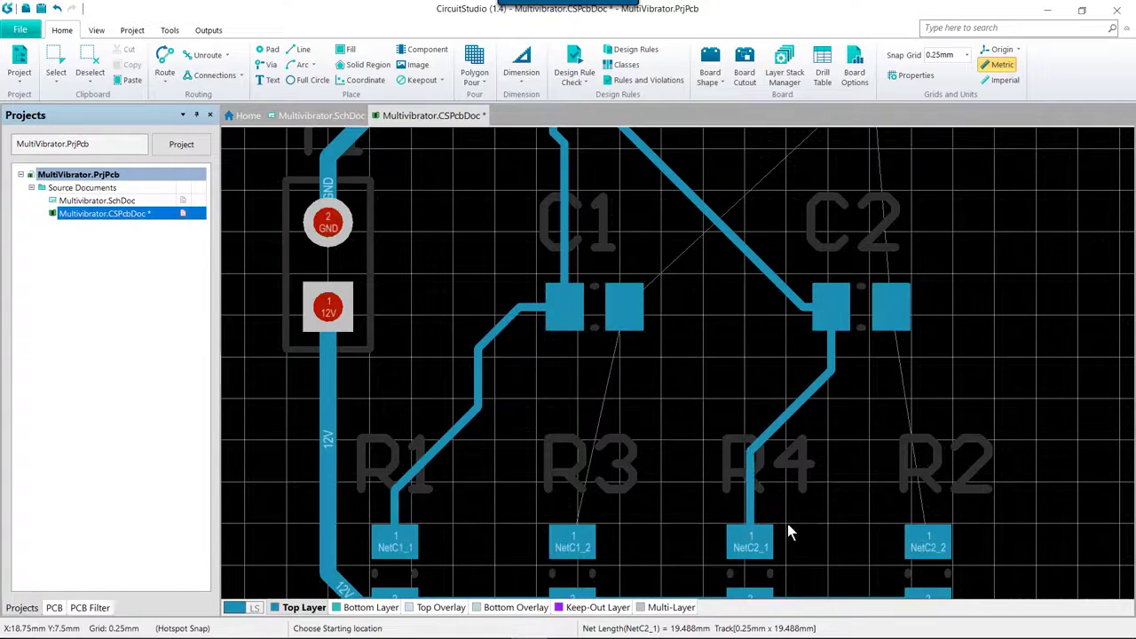
Route the NetC1_2 track from R3's upper pad up to C1's right pad.
left_click(575, 543)
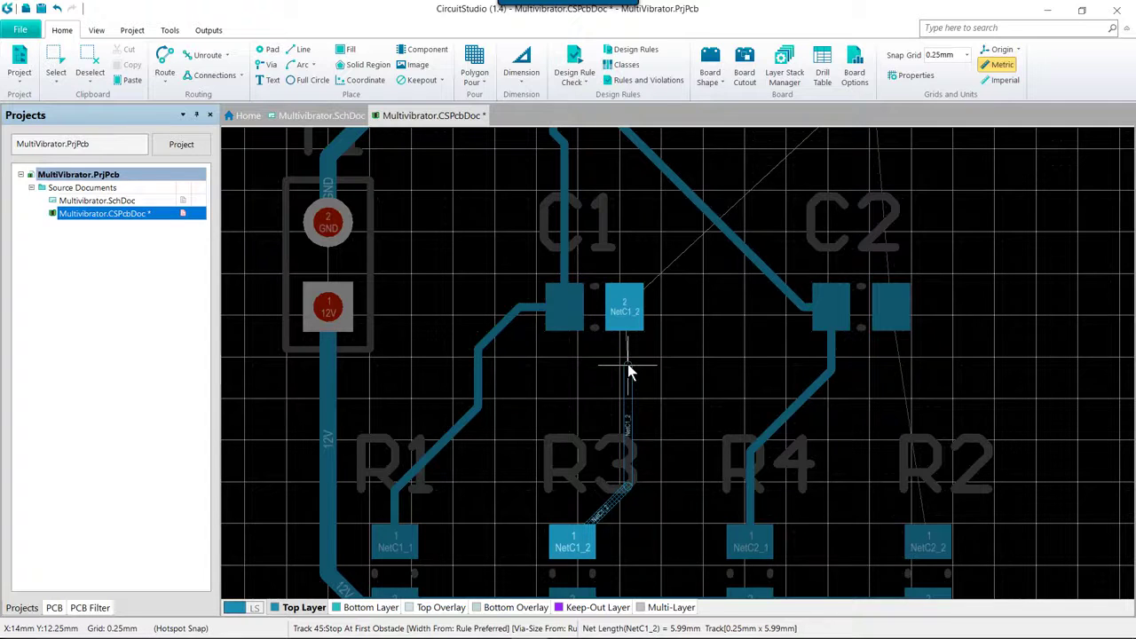
left_click(628, 311)
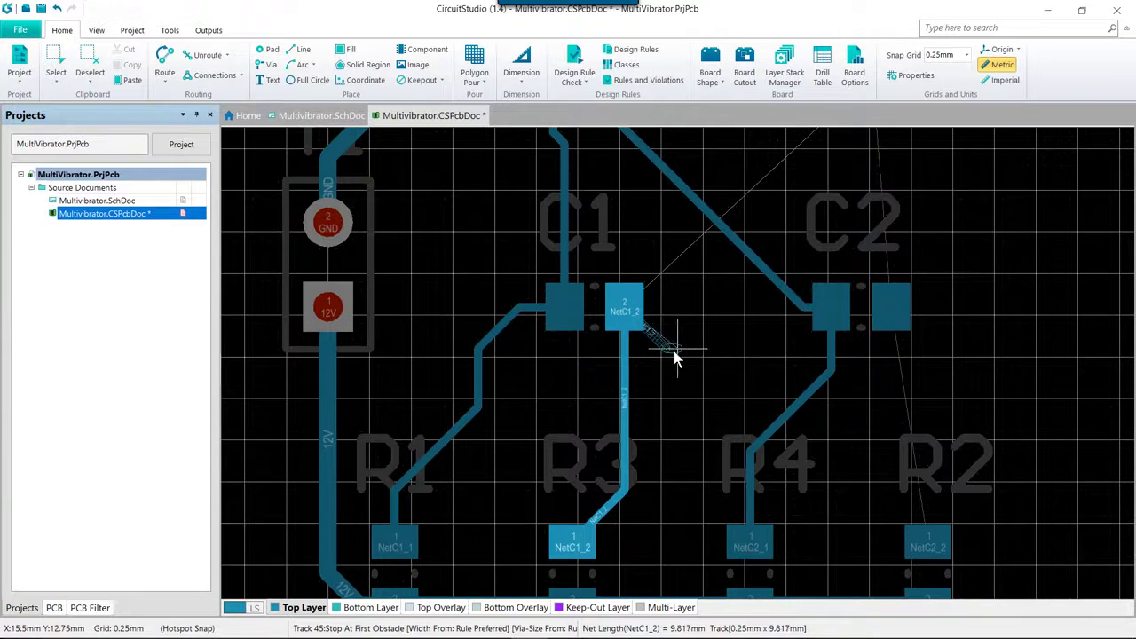
right_click(710, 383)
Route a track from R2's NetC2_2 pad straight up to C2's right pad.
scroll(808, 597, "down", 3)
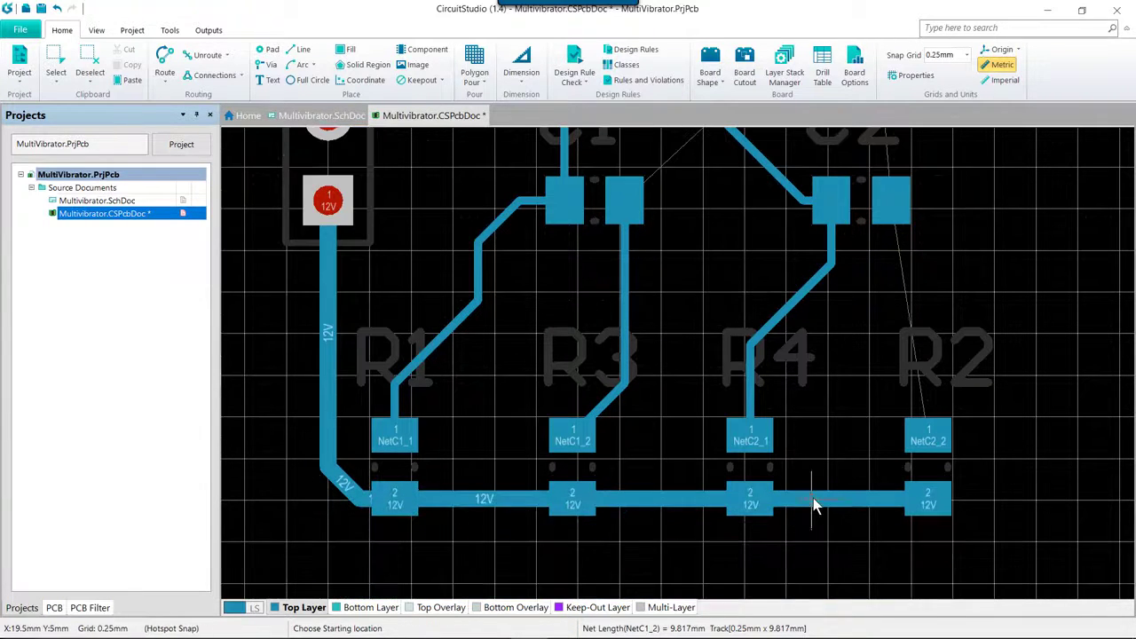
left_click(929, 437)
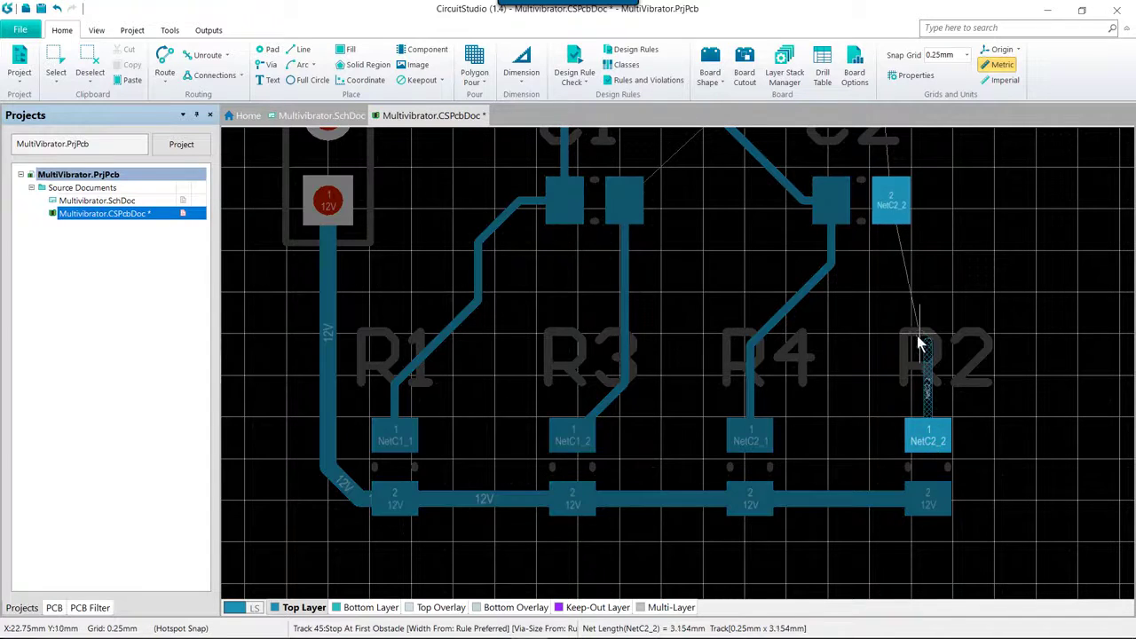
left_click(910, 340)
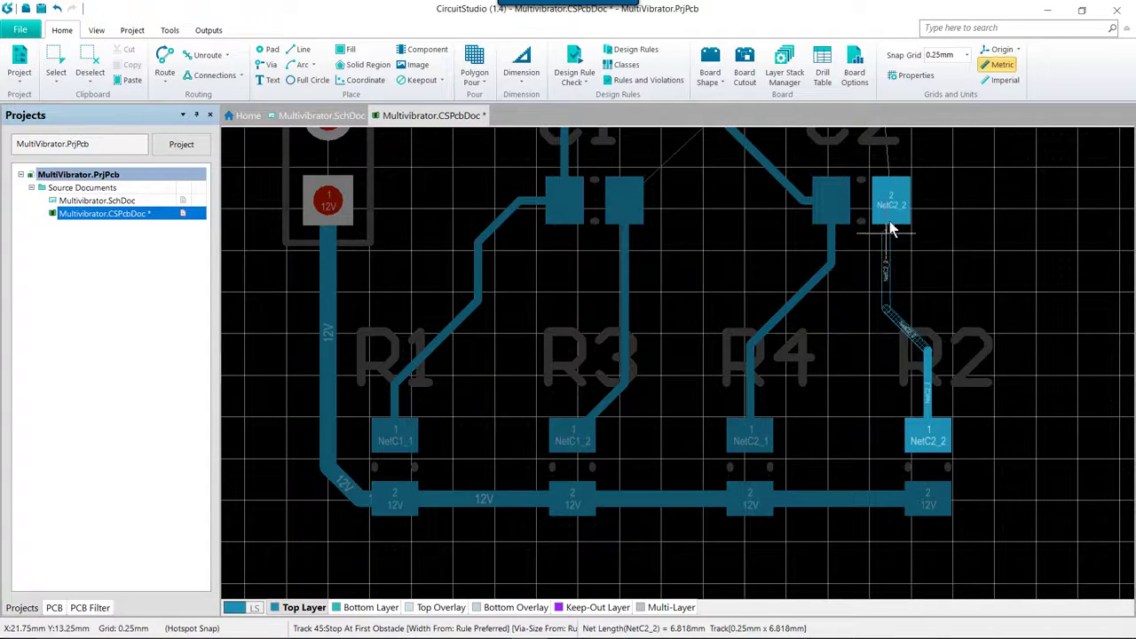
left_click(892, 205)
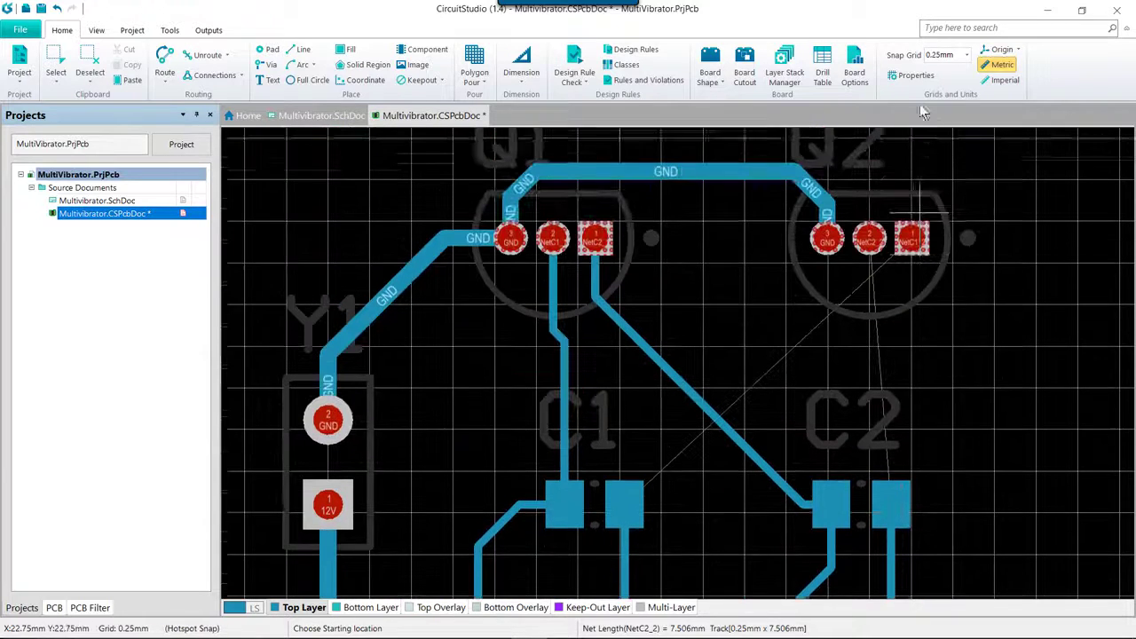
Route Q2's NetC1 pad down the board's right edge and along the bottom to R3's upper pad.
left_click(913, 318)
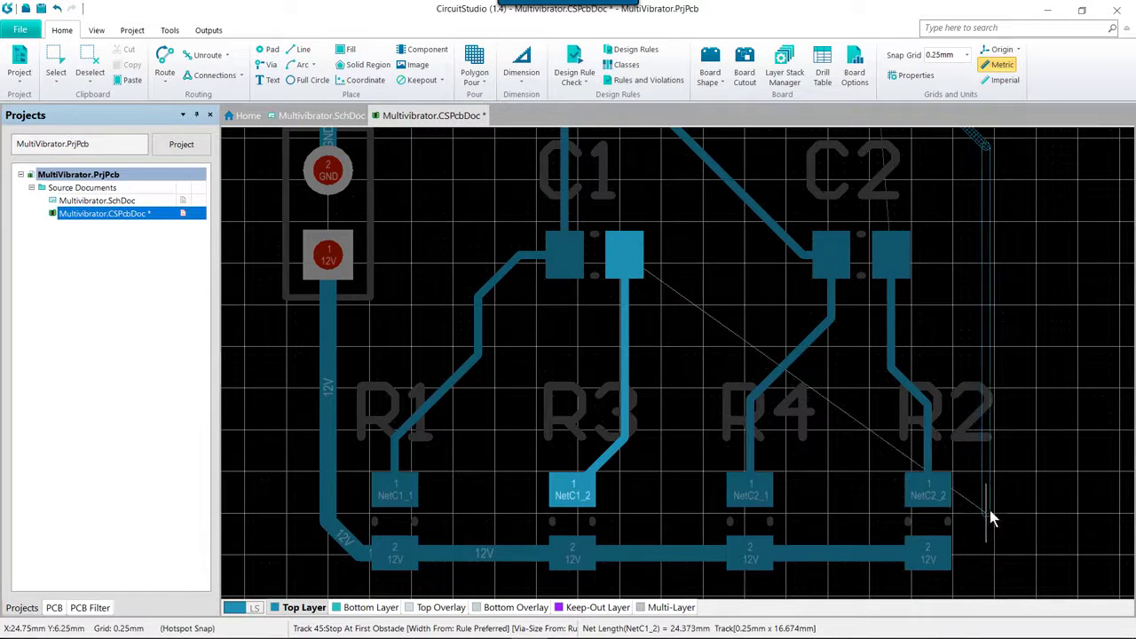
left_click(963, 530)
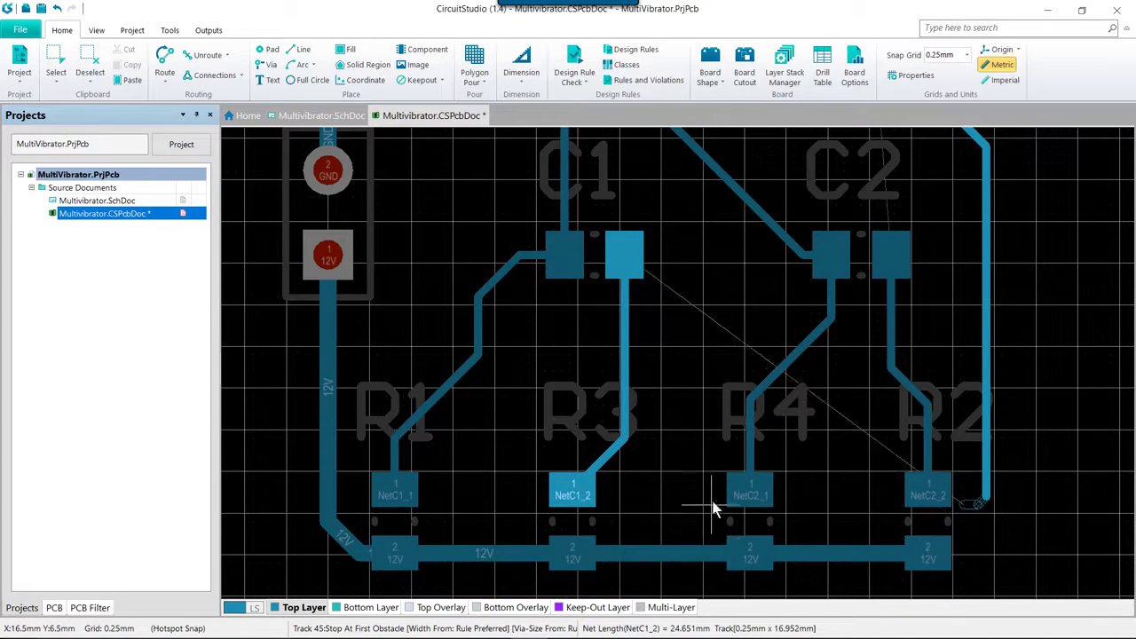
left_click(636, 501)
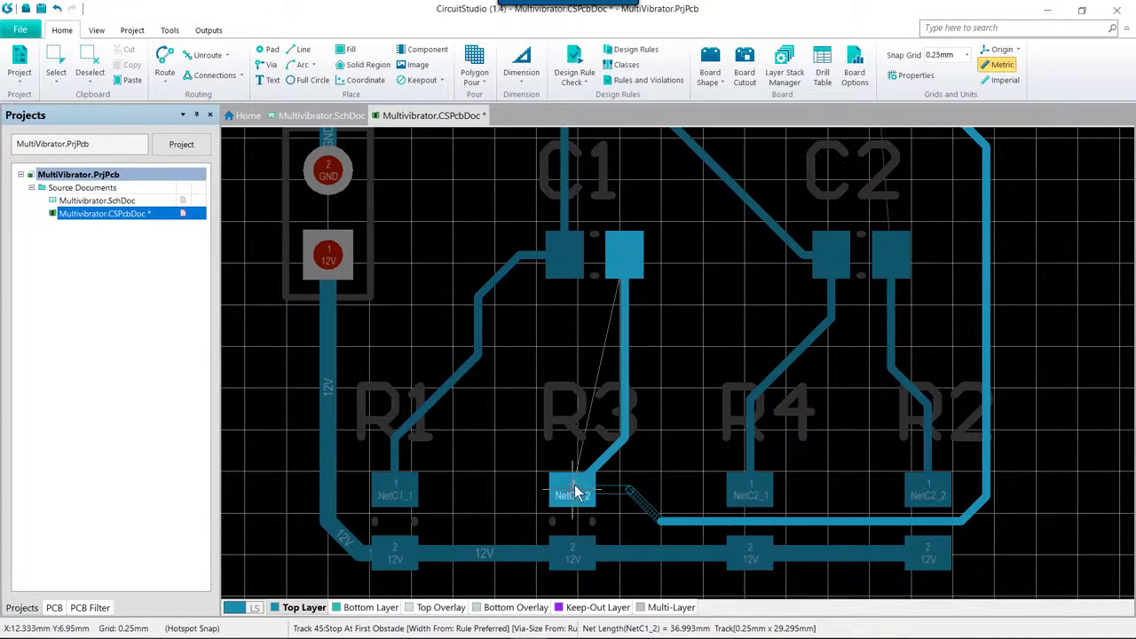
left_click(576, 494)
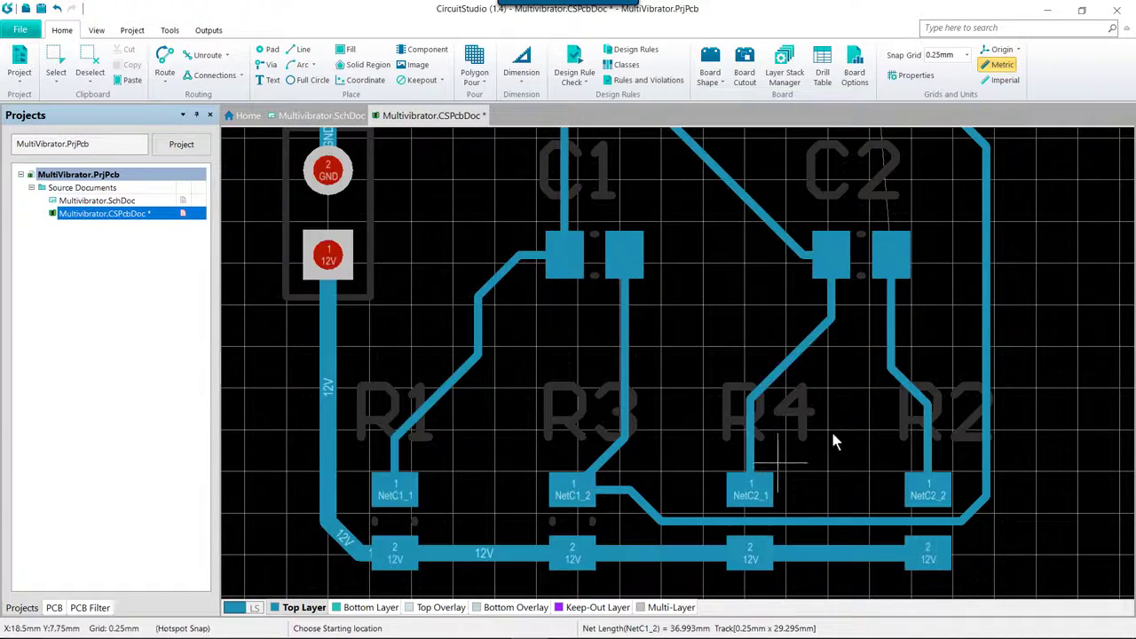
scroll(956, 210, "up", 4)
Route a track from Q2's middle pad down to C2's right pad, then end routing.
left_click(872, 206)
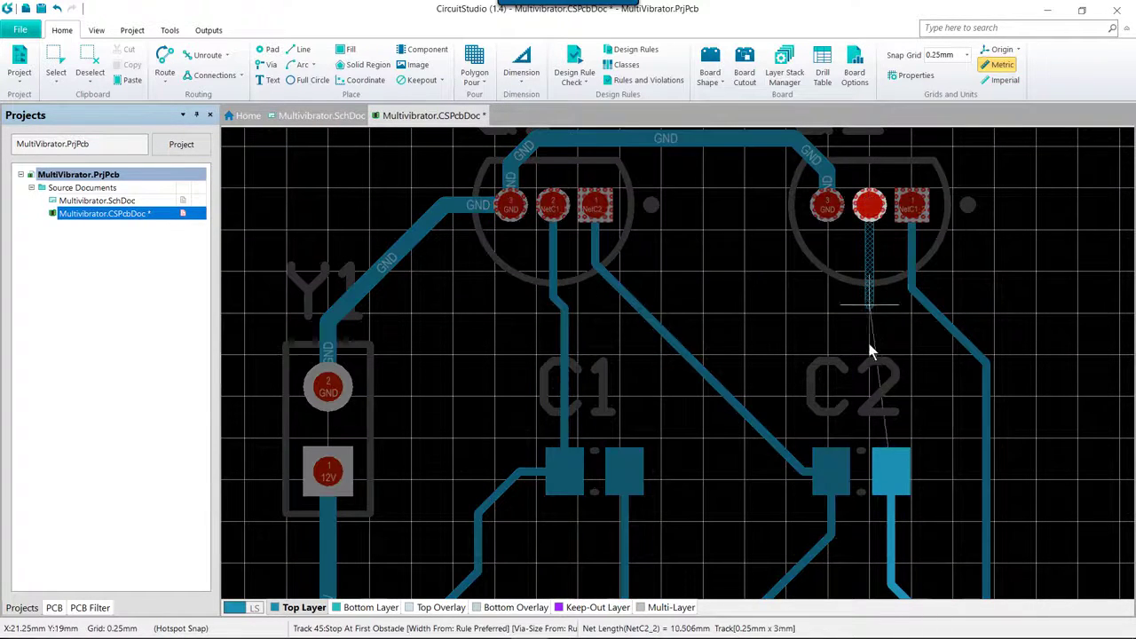
left_click(889, 406)
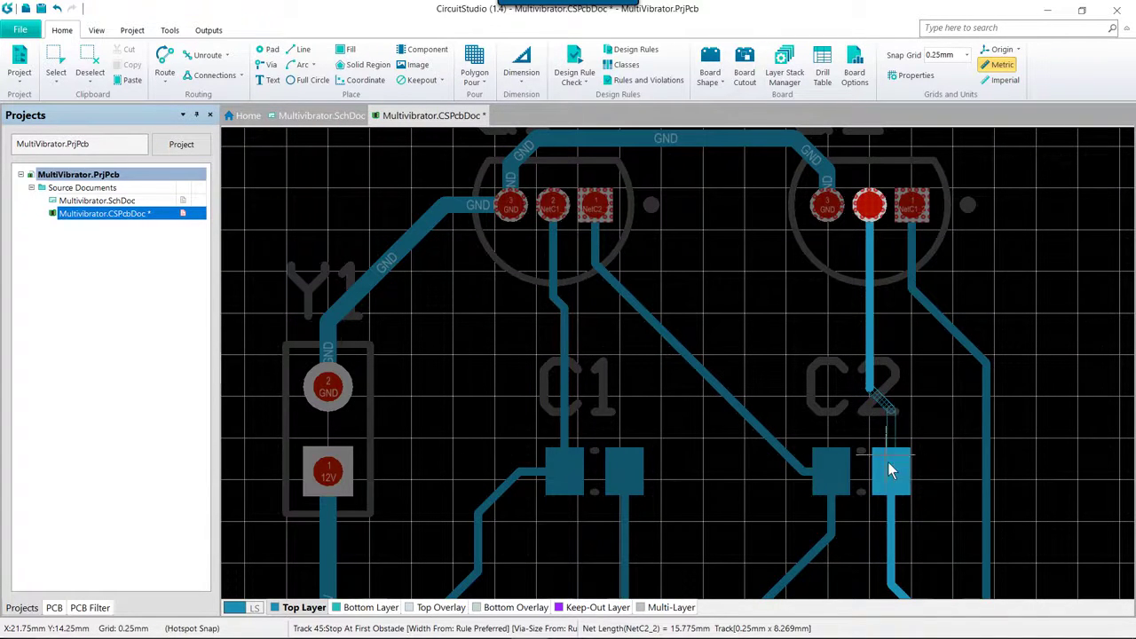
left_click(890, 471)
key("Escape")
Fit the whole board in the view using View > Fit Board.
right_click(727, 298)
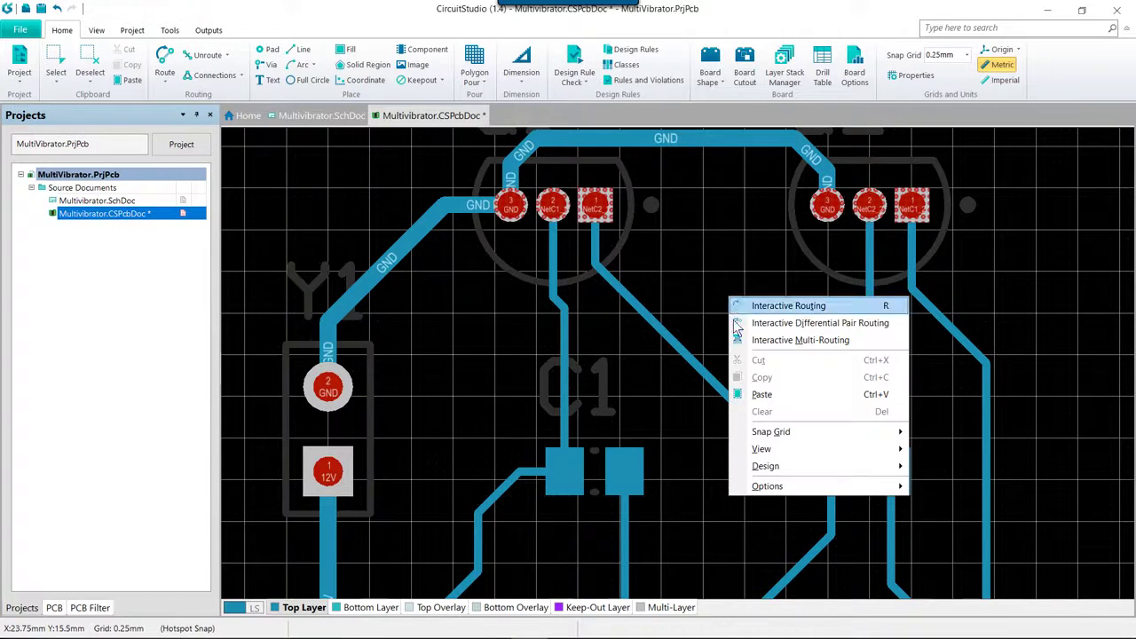
mouse_move(804, 449)
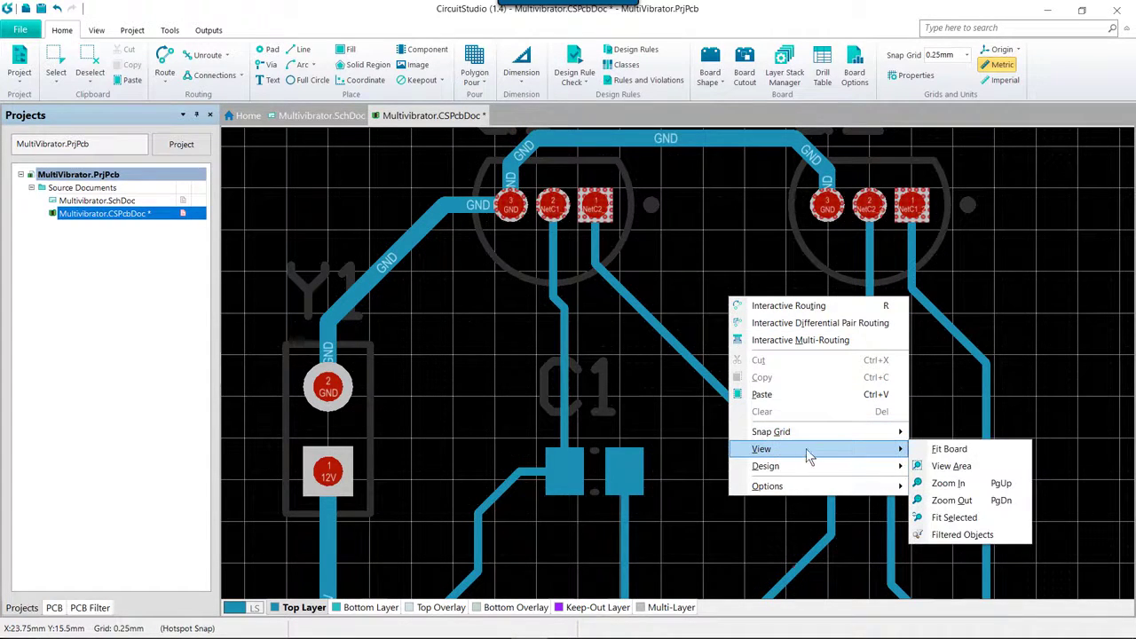
left_click(951, 443)
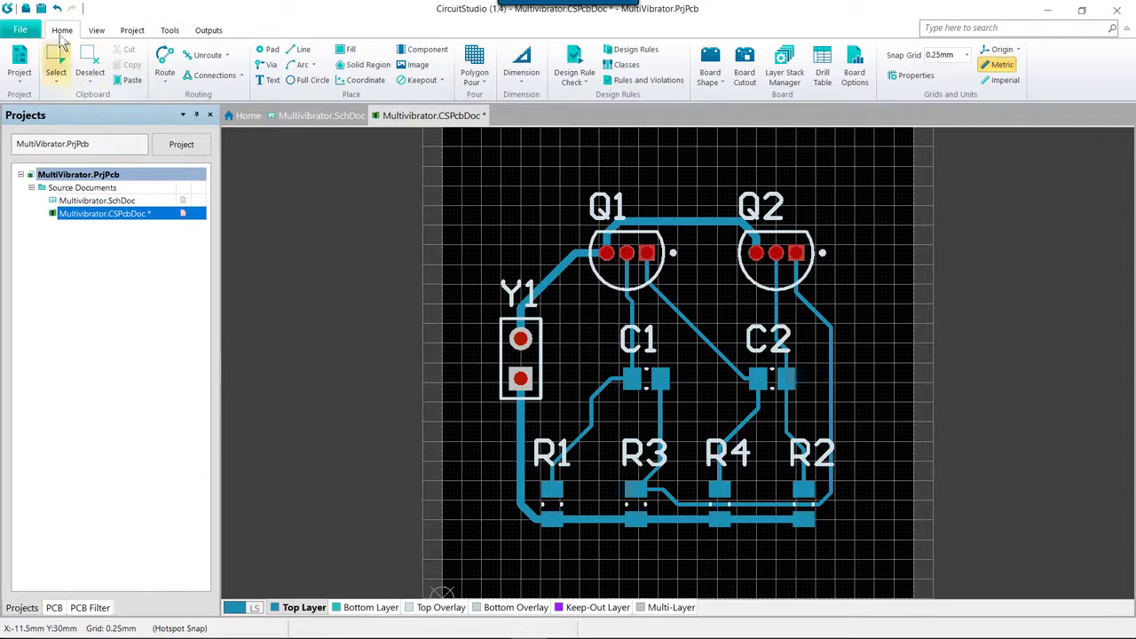
Save all project documents, storing Multivibrator.CSPcbDoc with no unsaved changes.
left_click(20, 30)
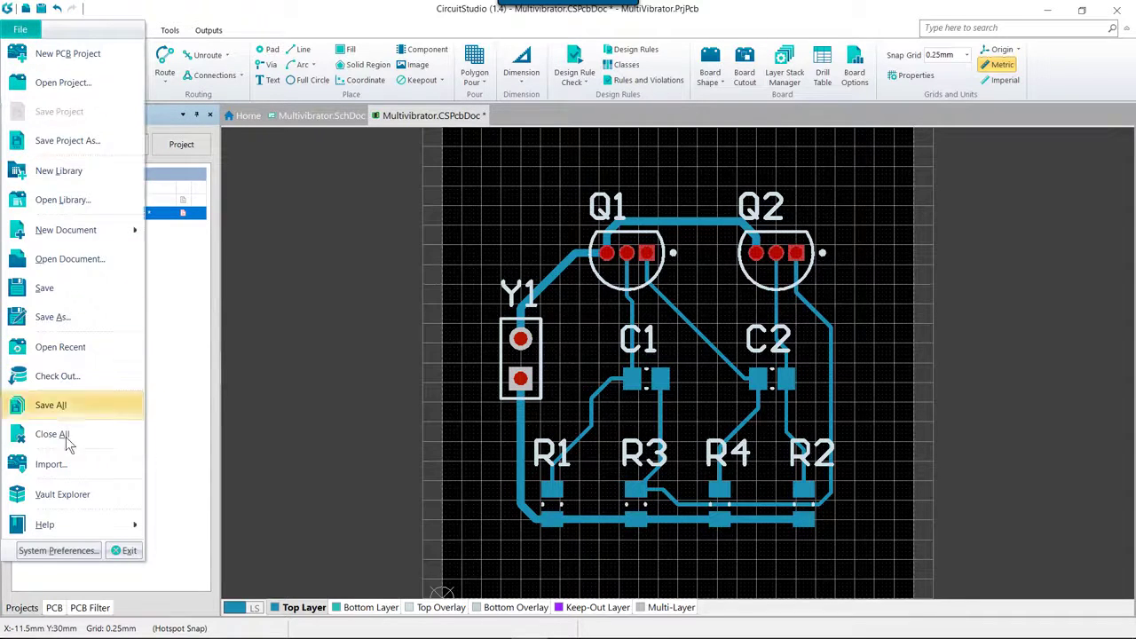
left_click(51, 405)
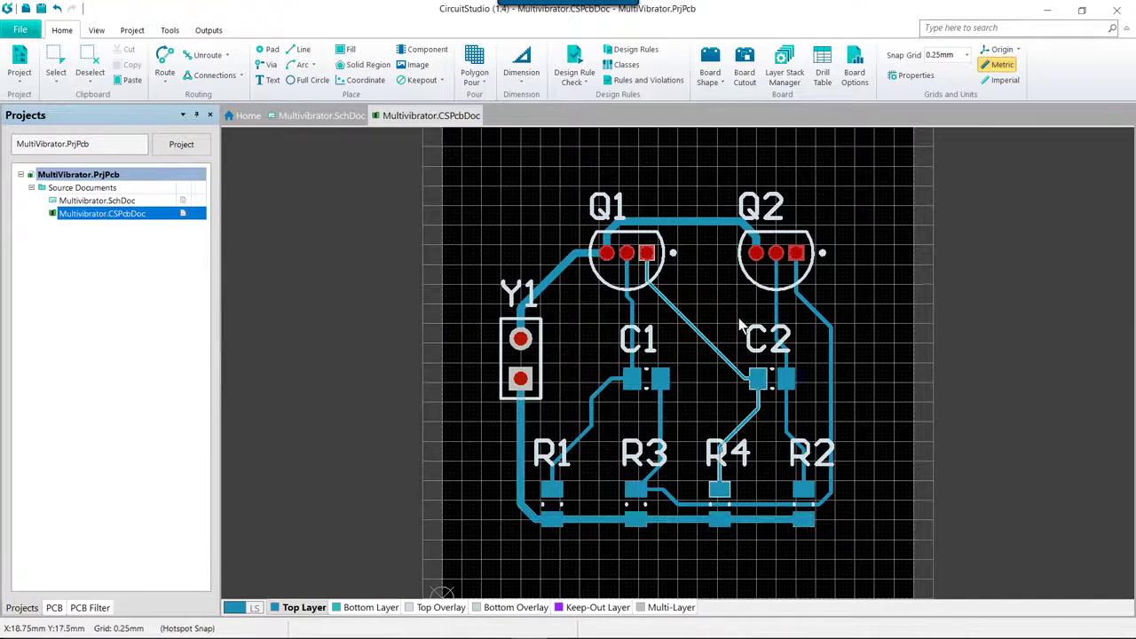
right_click_drag(754, 330, 730, 316)
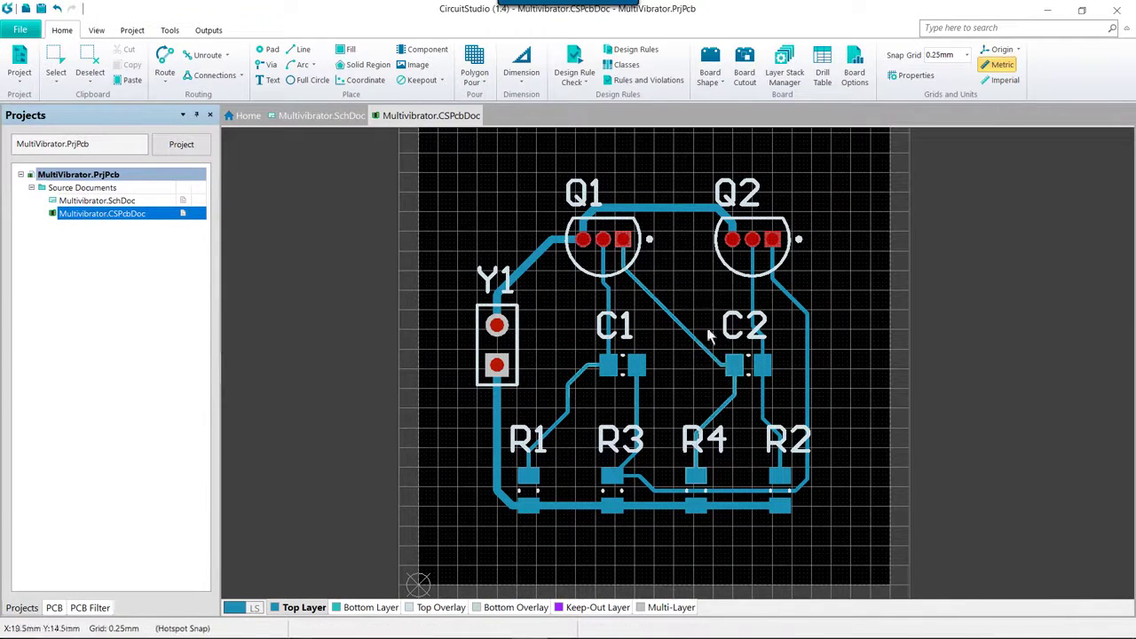